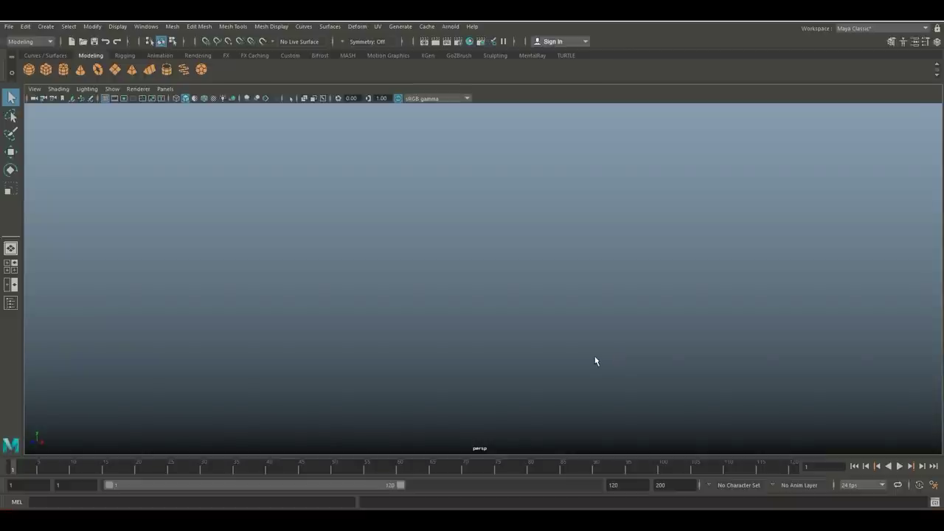
- Choose Arnold Renderer as the renderer in the render settings
left_click(458, 42)
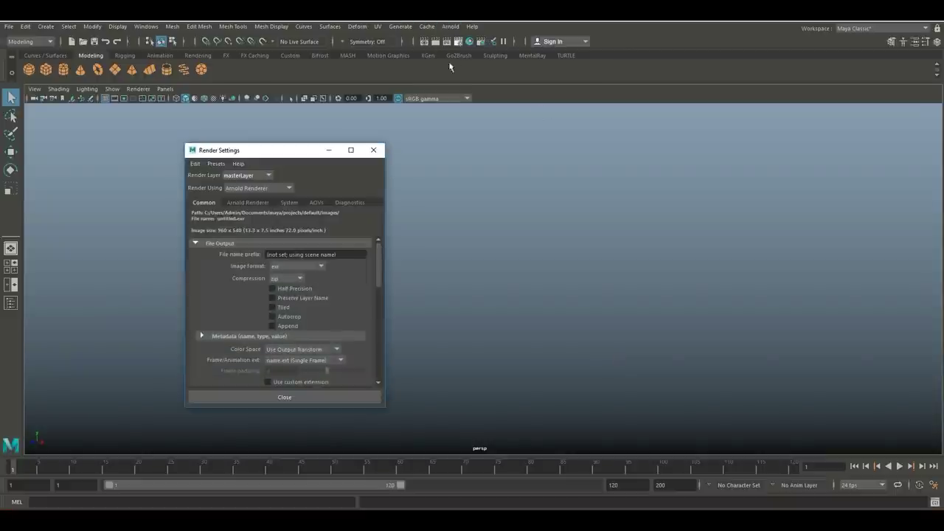
left_click(289, 187)
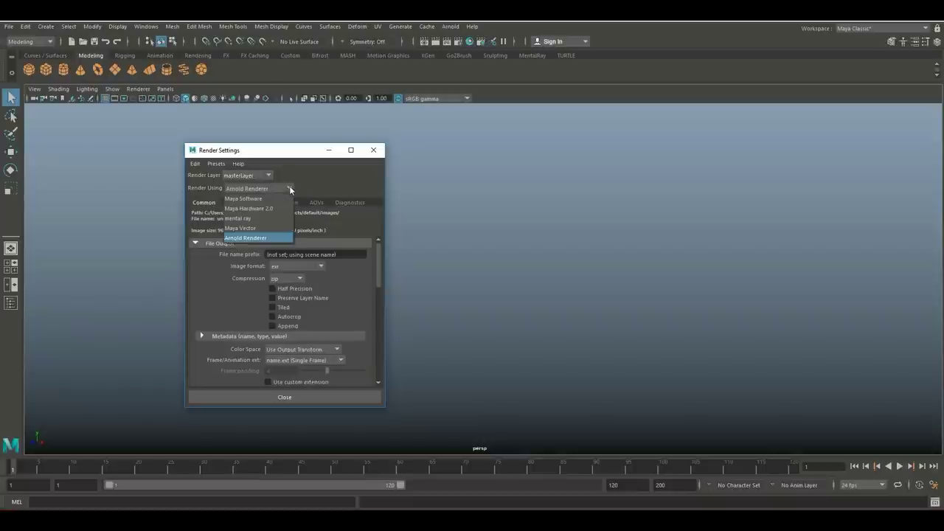
left_click(263, 238)
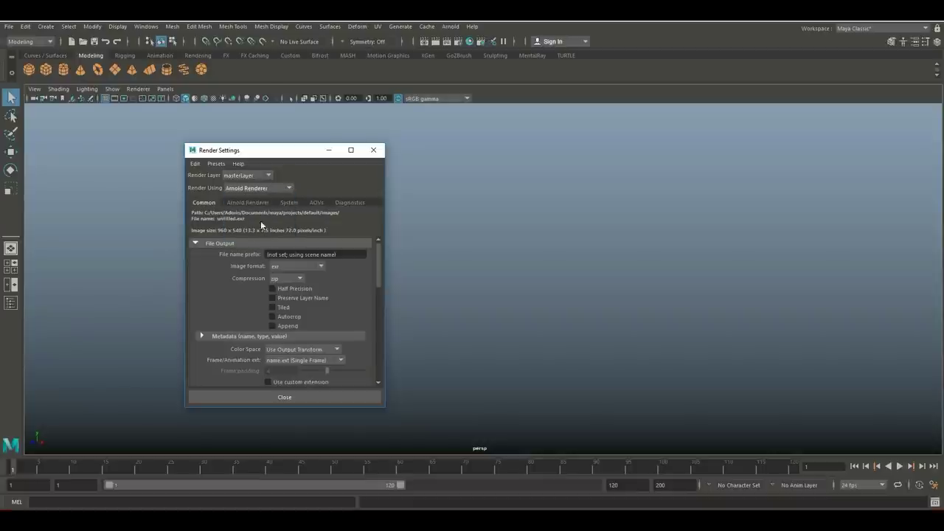
left_click(329, 151)
- Check in the Plug-in Manager whether the Arnold plug-in mtoa.mll is loaded and set to load automatically
left_click(145, 27)
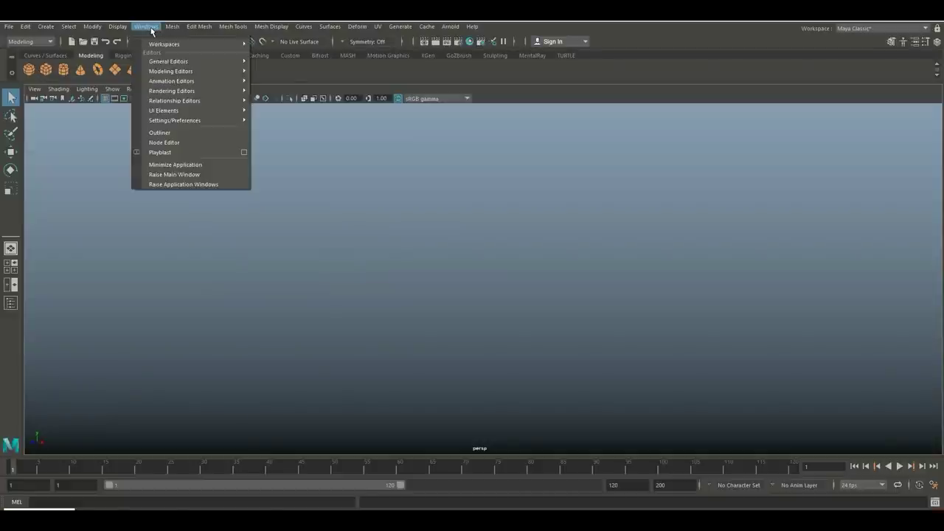
mouse_move(224, 118)
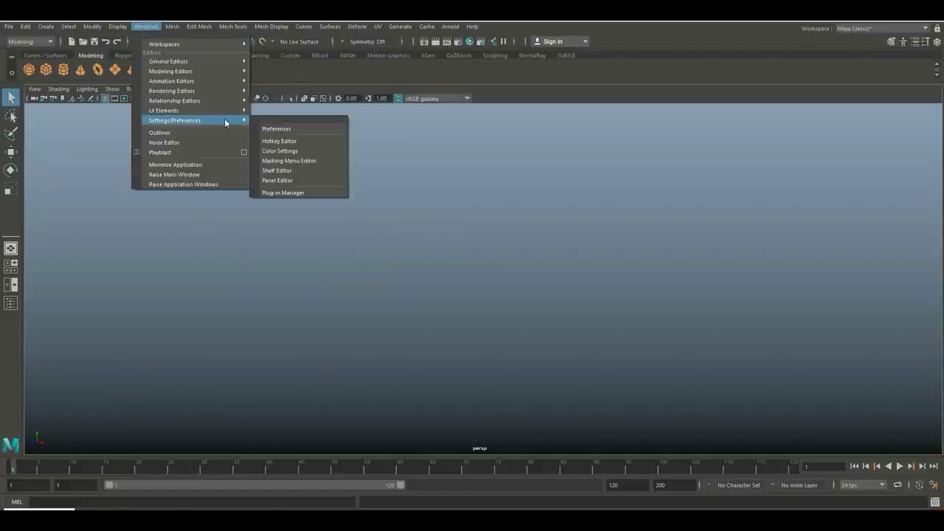
left_click(313, 191)
scroll(396, 269, "down", 10)
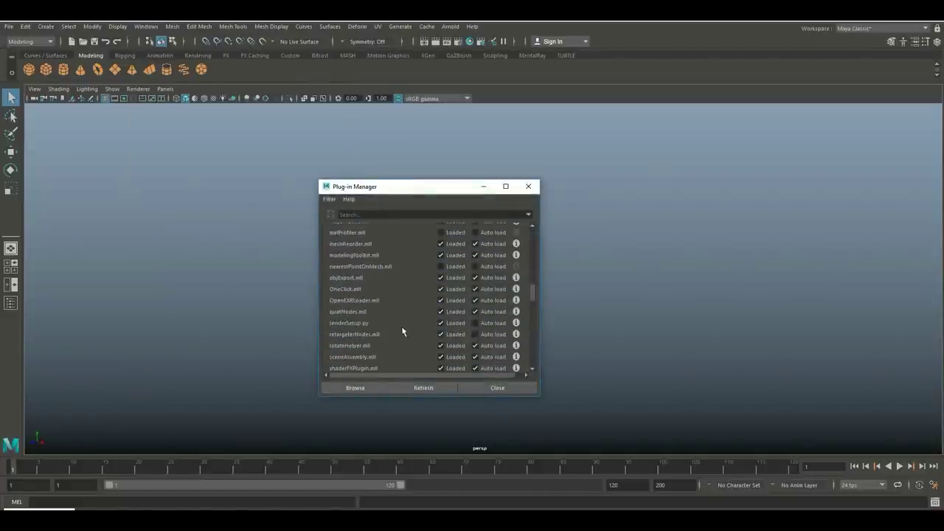
scroll(404, 329, "down", 8)
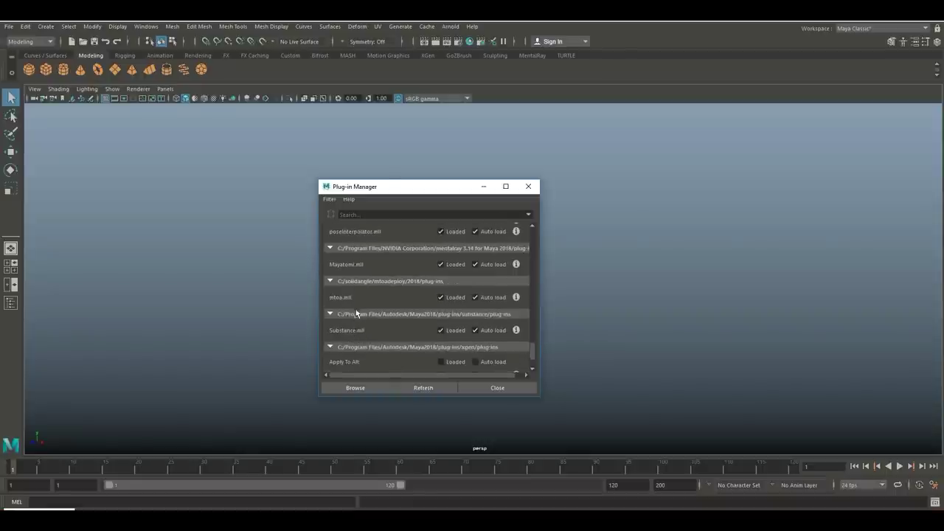
scroll(384, 300, "up", 1)
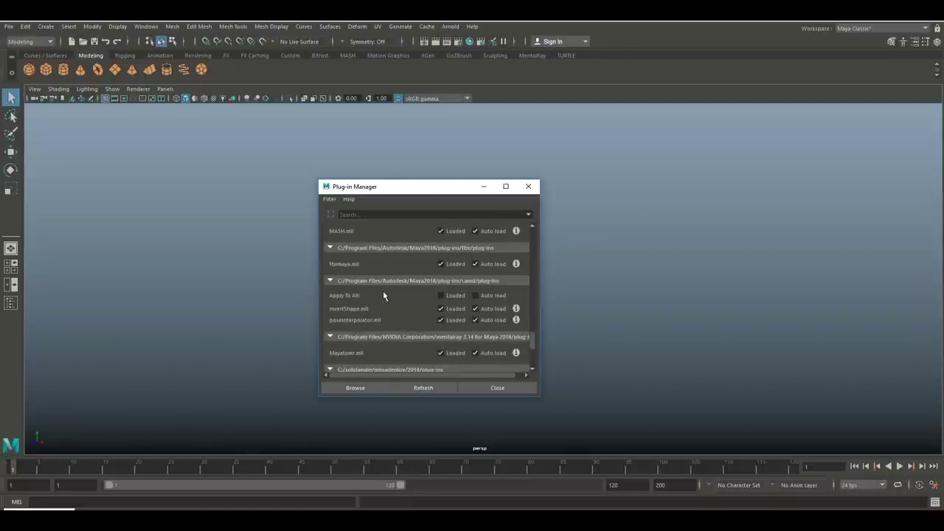
scroll(382, 291, "up", 2)
scroll(378, 288, "down", 2)
scroll(378, 289, "down", 3)
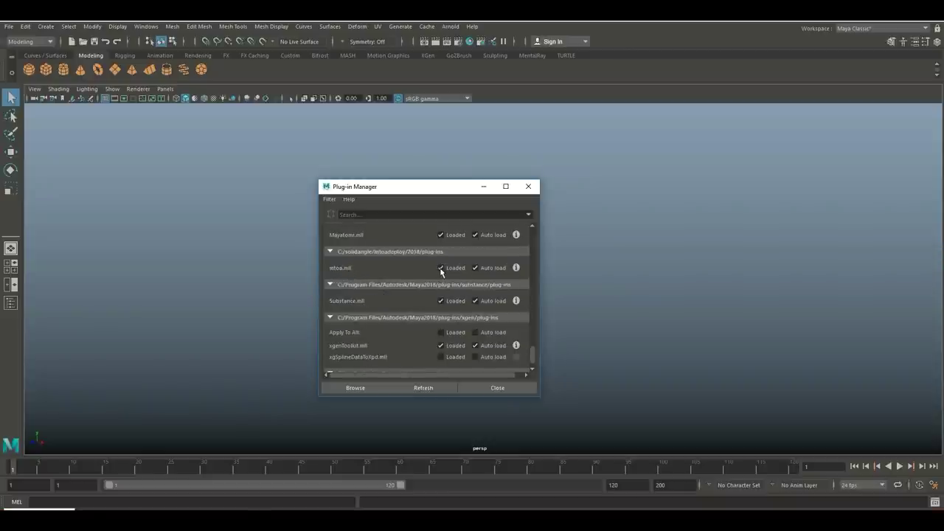
left_click(528, 186)
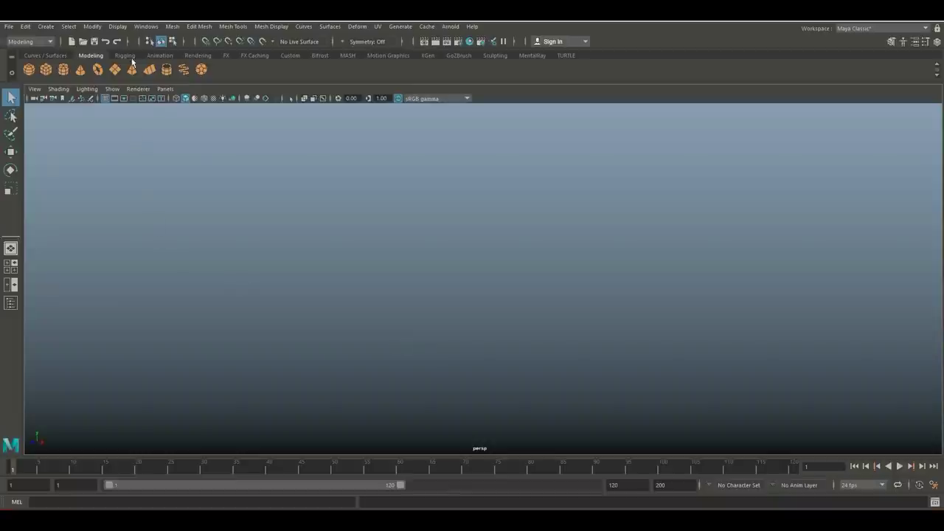
- Turn on the grid display in the perspective view
left_click(118, 26)
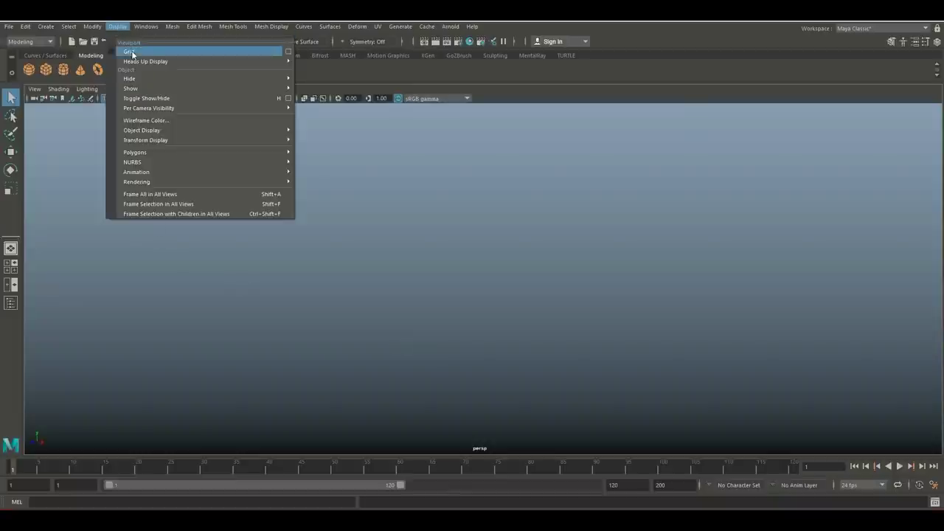
left_click(132, 54)
scroll(464, 298, "down", 3)
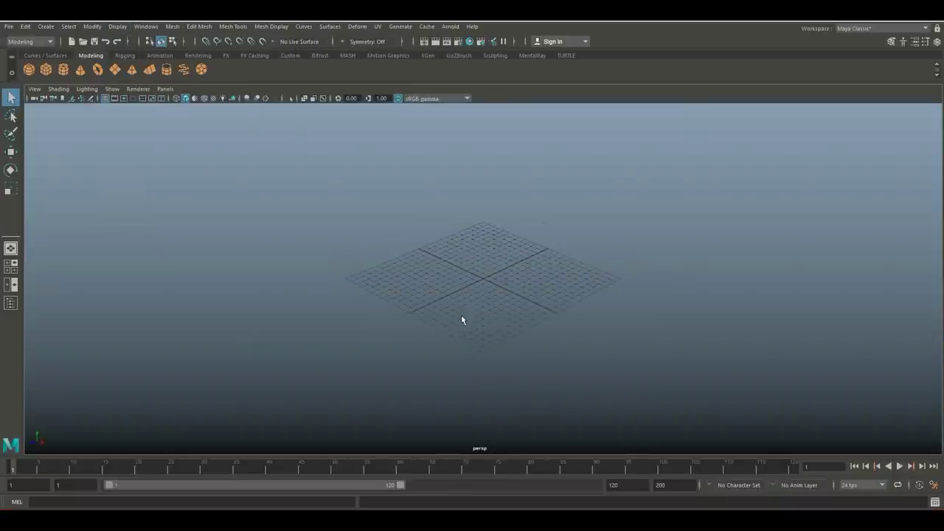
scroll(472, 303, "down", 2)
scroll(457, 295, "up", 2)
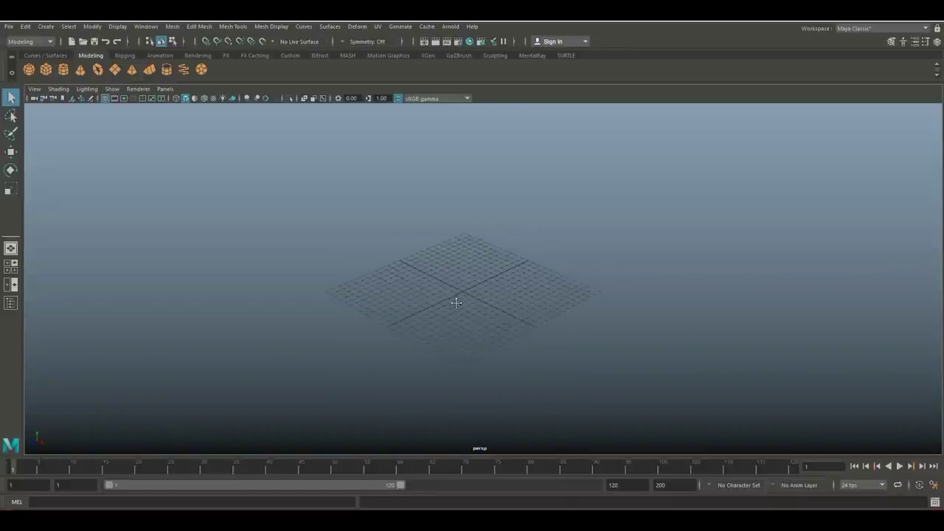
scroll(450, 317, "up", 3)
left_click_drag(468, 319, 394, 295, "alt")
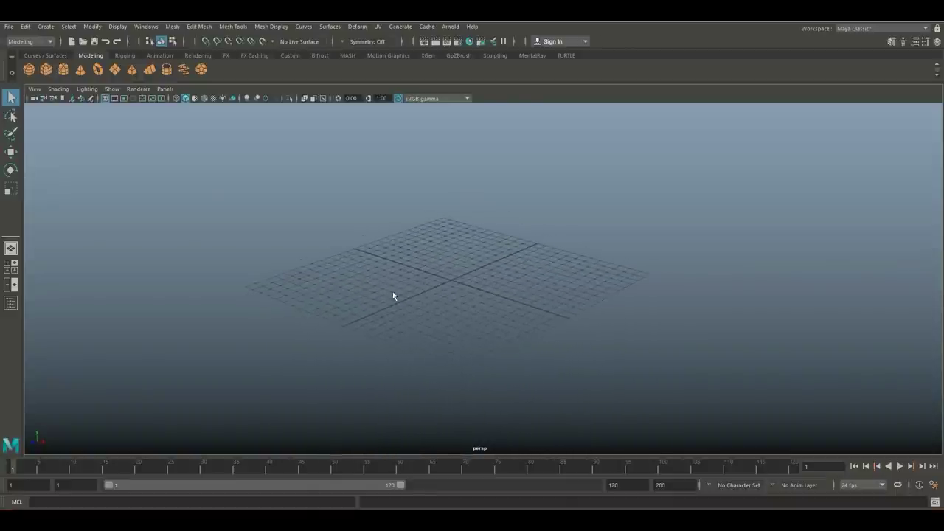
- Create a polygon plane at the origin and scale it up uniformly until it extends well beyond the grid
left_click(114, 69)
key("r")
left_click_drag(452, 281, 811, 300)
- Assign a new Arnold aiStandardSurface material to the plane
right_click_drag(492, 210, 516, 462)
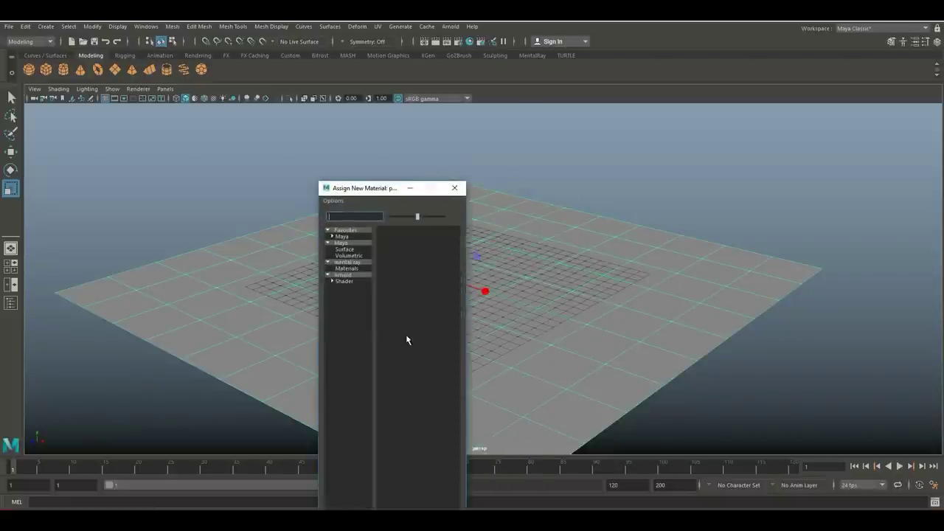
left_click(343, 275)
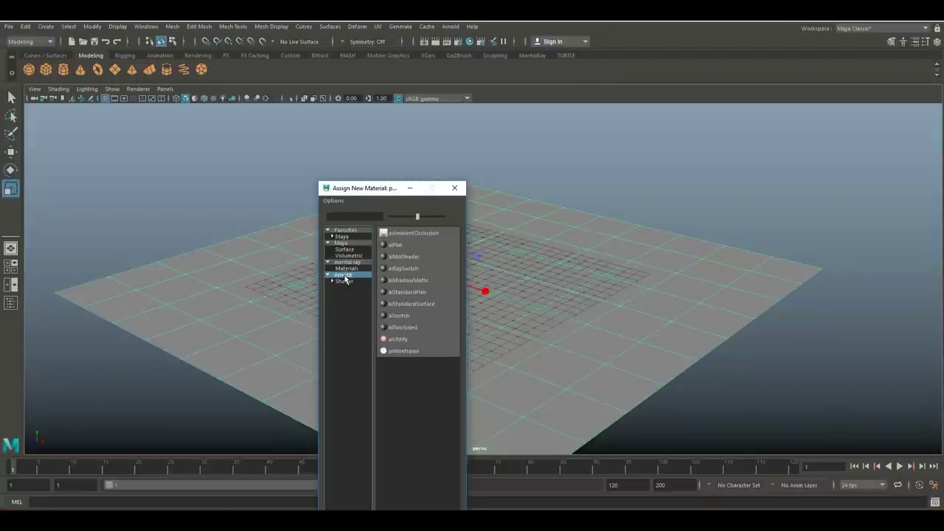
left_click(428, 304)
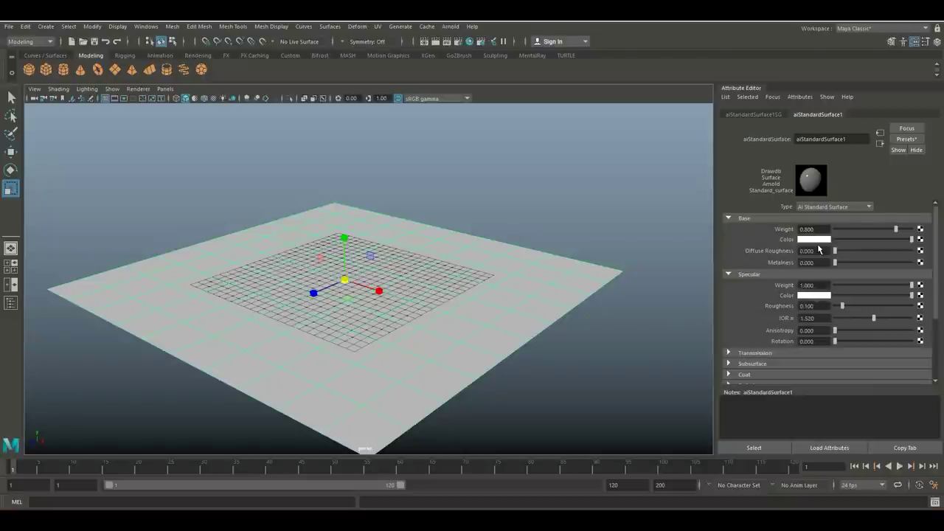
- Map a file texture using Wooden Floor.jpg from the Desktop Textures folder to the material's base color and show textures in the viewport
left_click(920, 240)
left_click(453, 267)
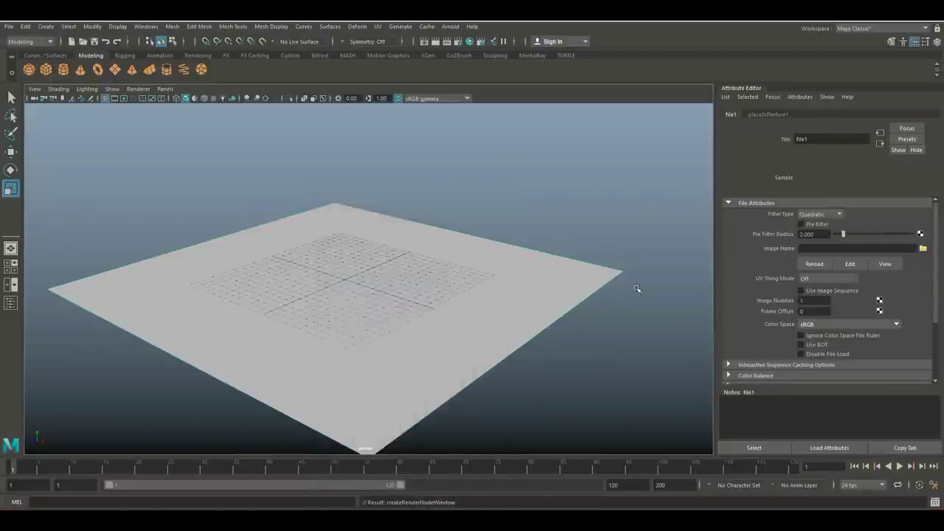
left_click(922, 249)
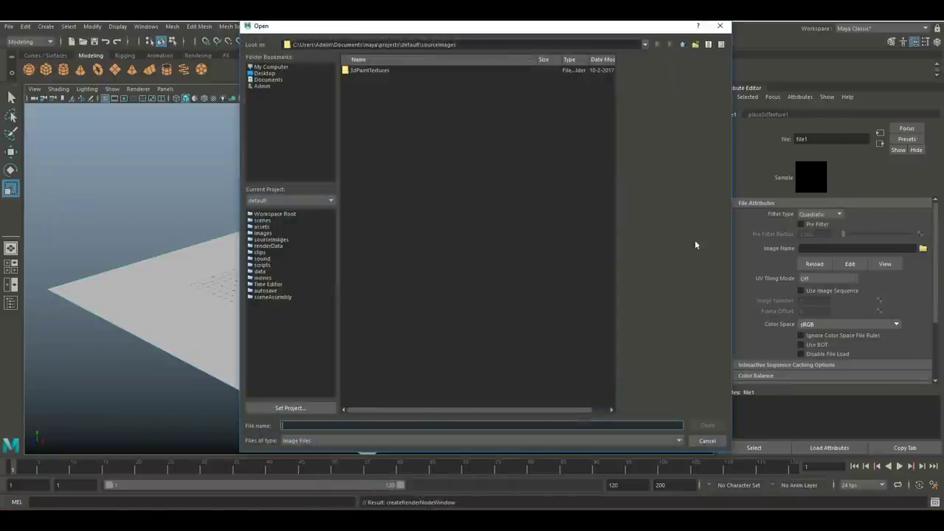
left_click(265, 74)
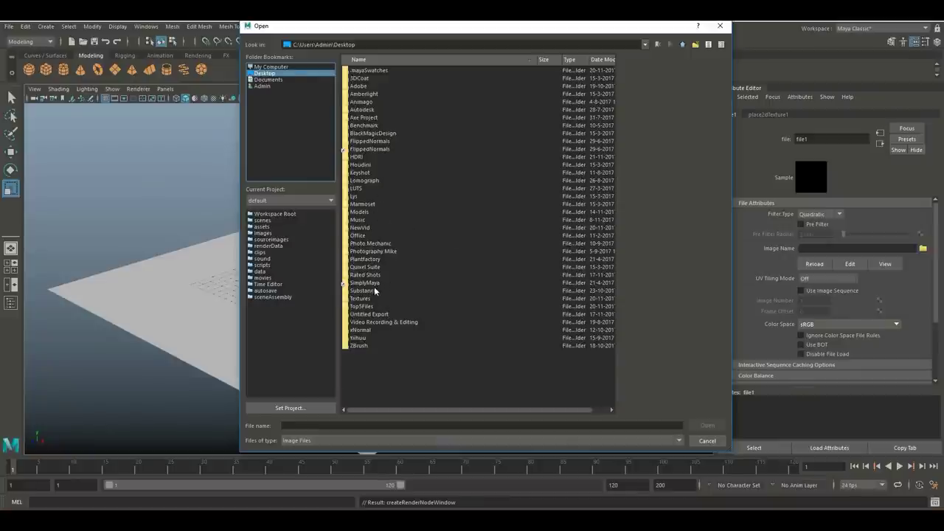
double_click(361, 298)
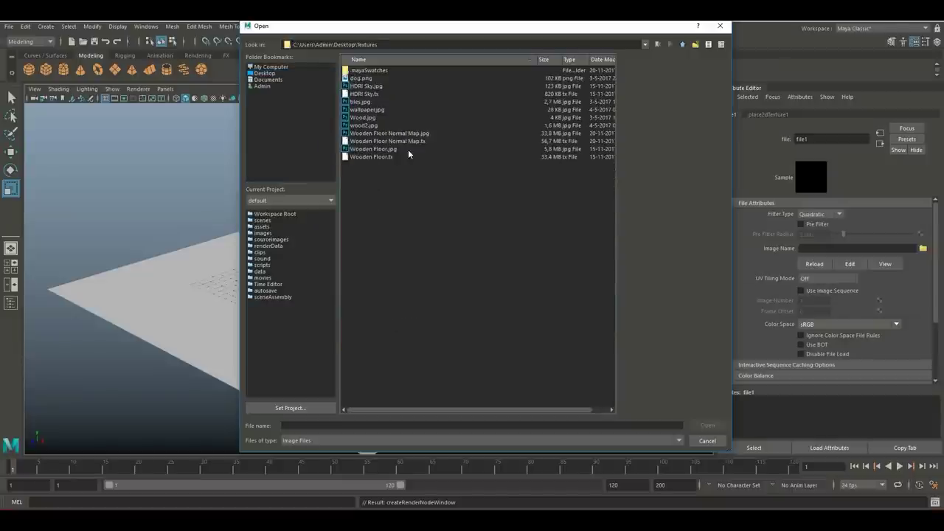
left_click(385, 149)
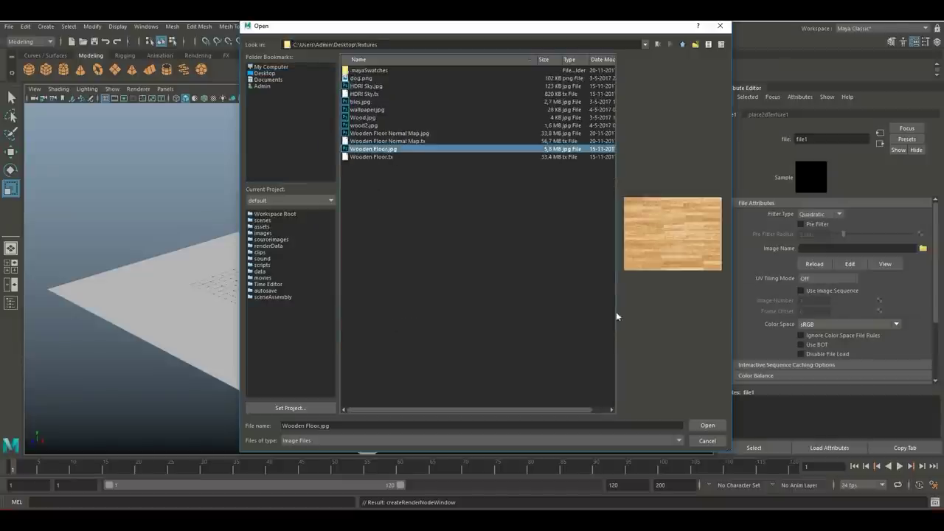
left_click(707, 425)
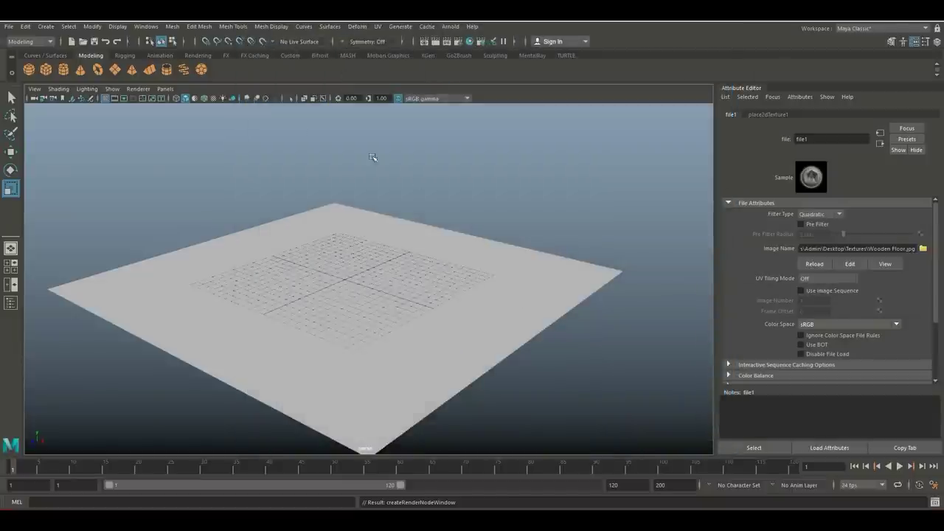
left_click(214, 98)
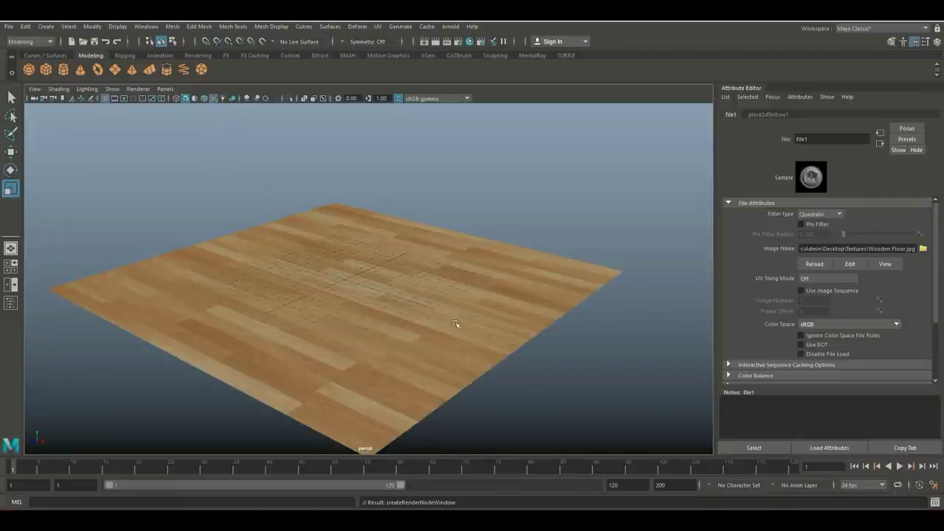
- Map a file texture using Wooden Floor Normal Map.tx to the Diffuse Roughness of the plane's aiStandardSurface material
left_click(537, 282)
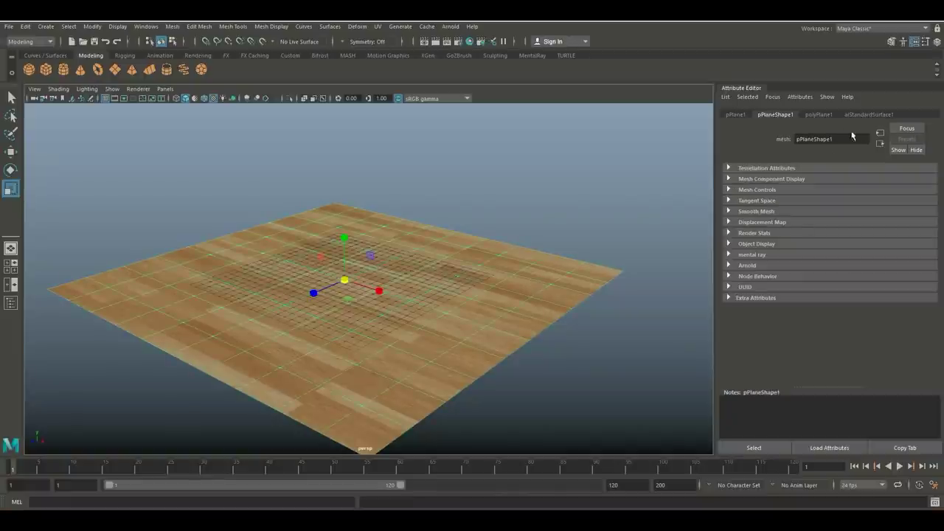
left_click(870, 115)
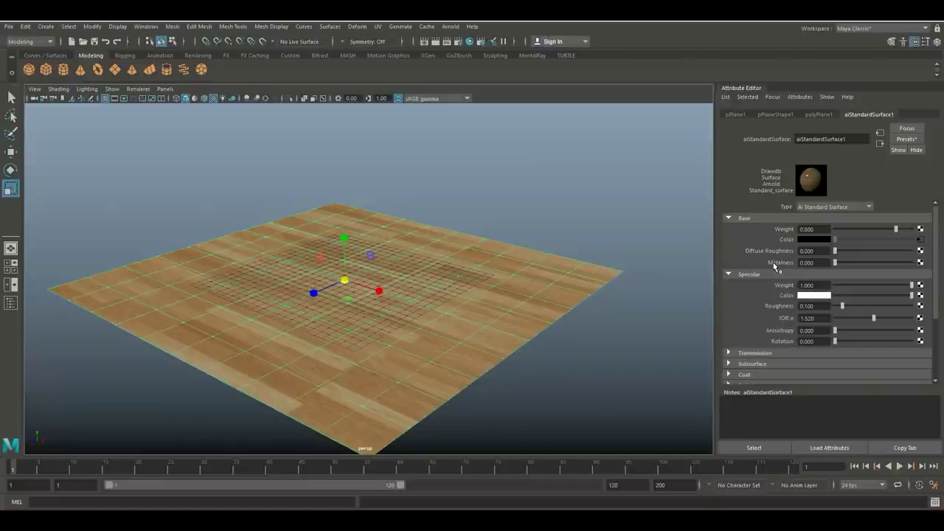
left_click(919, 262)
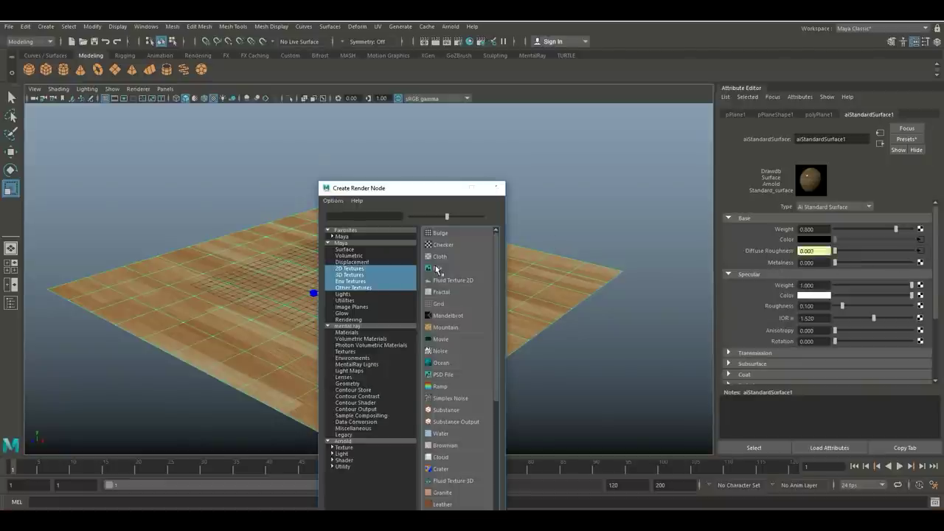
left_click(438, 268)
left_click(922, 249)
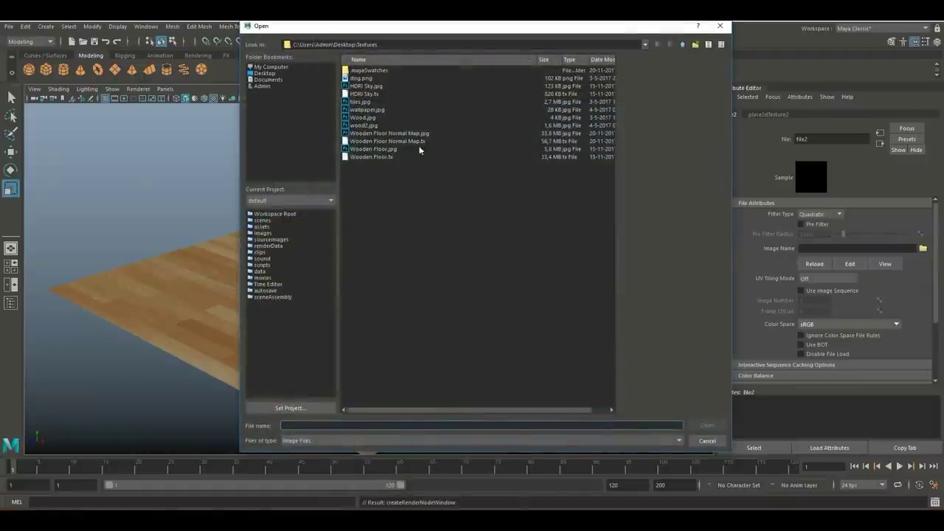
left_click(410, 140)
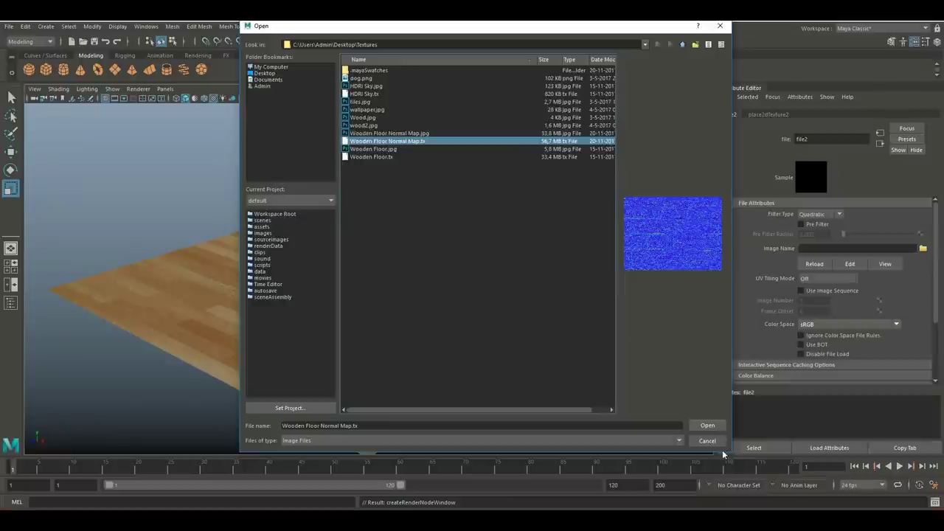
left_click(707, 425)
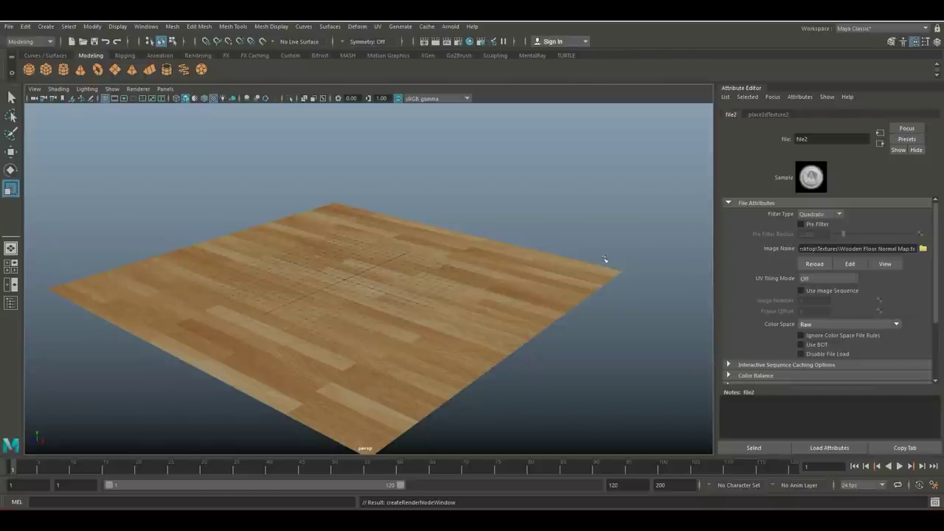
- Add an Arnold skydome light to the scene
left_click(450, 27)
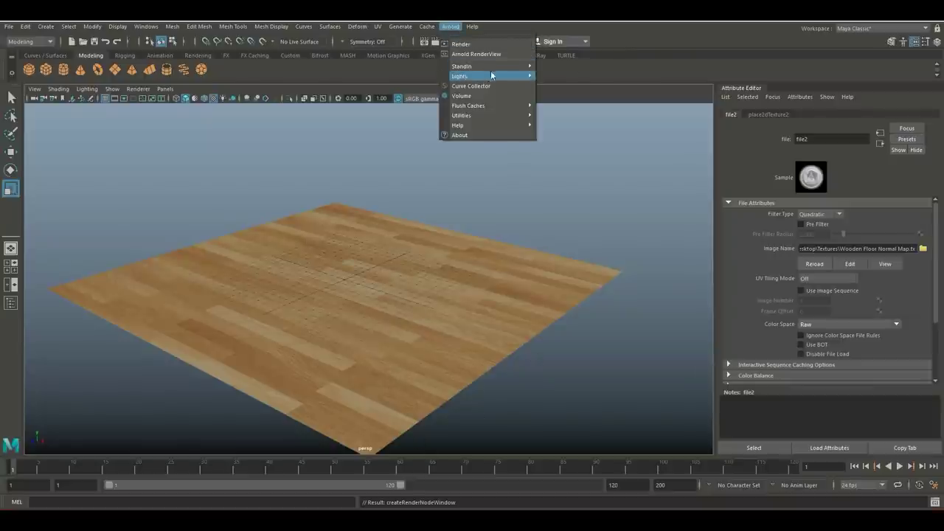
mouse_move(505, 77)
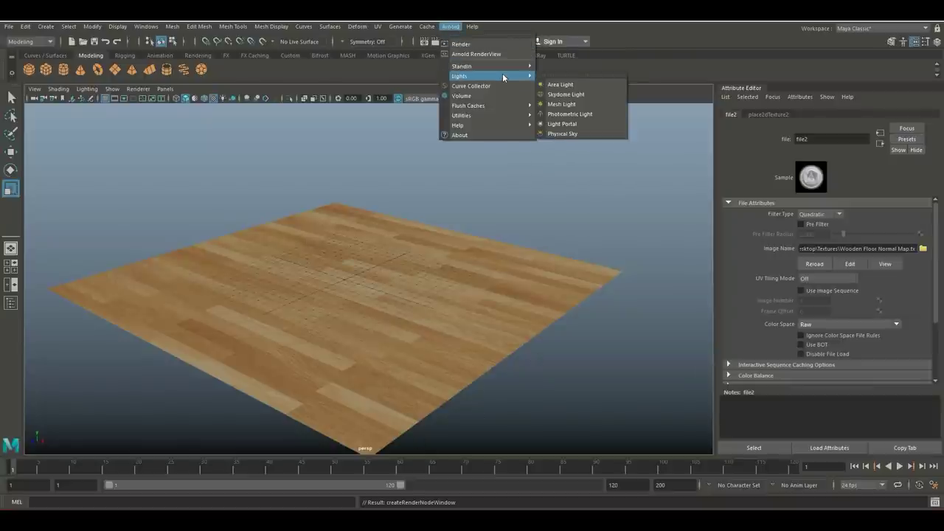
left_click(595, 93)
right_click_drag(519, 182, 525, 228, "alt")
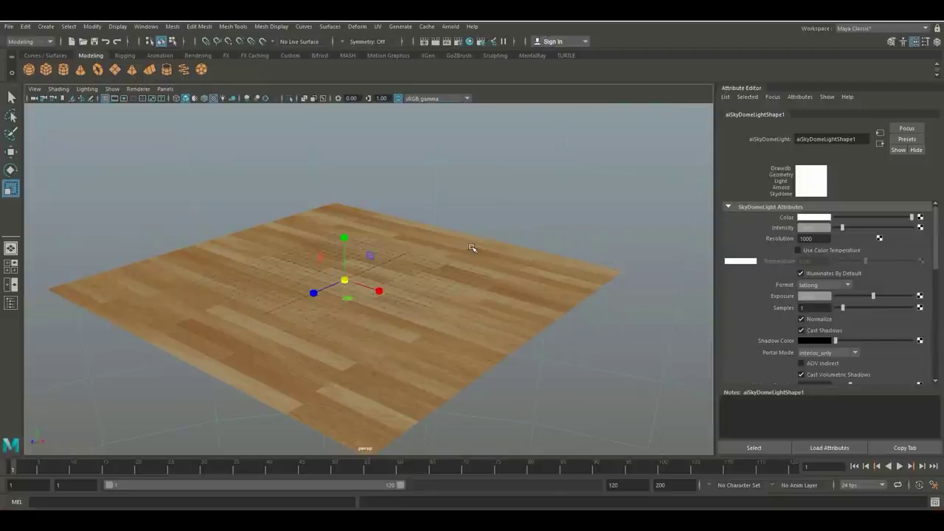
- Render the scene in the Arnold RenderView, then minimize the render window
left_click(450, 27)
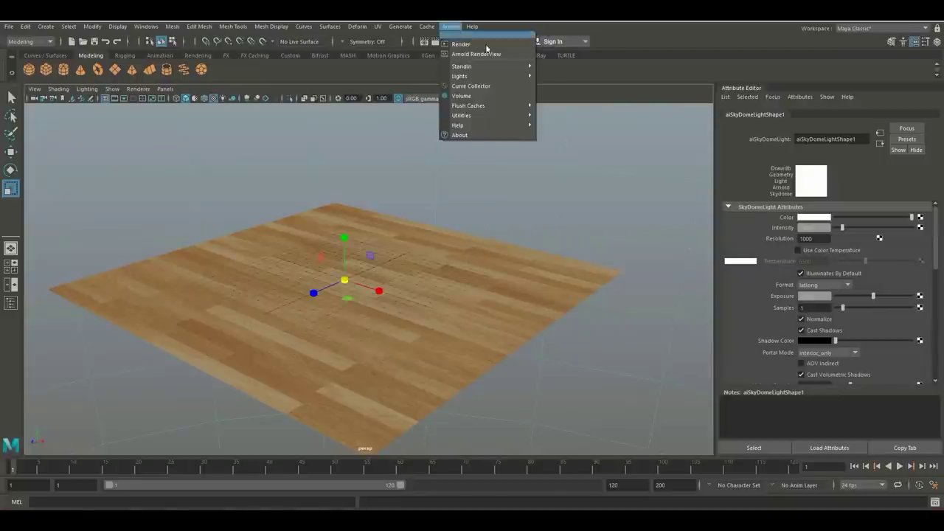
left_click(506, 55)
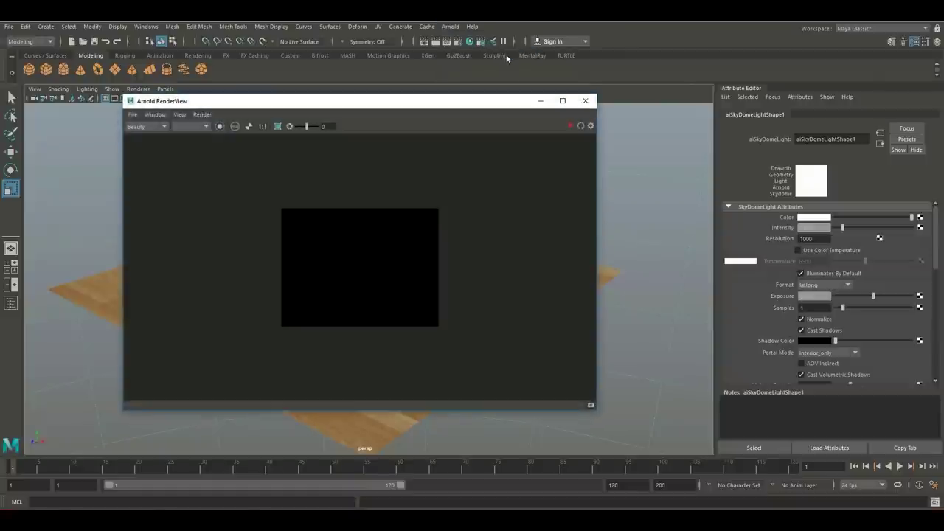
left_click_drag(340, 103, 396, 115)
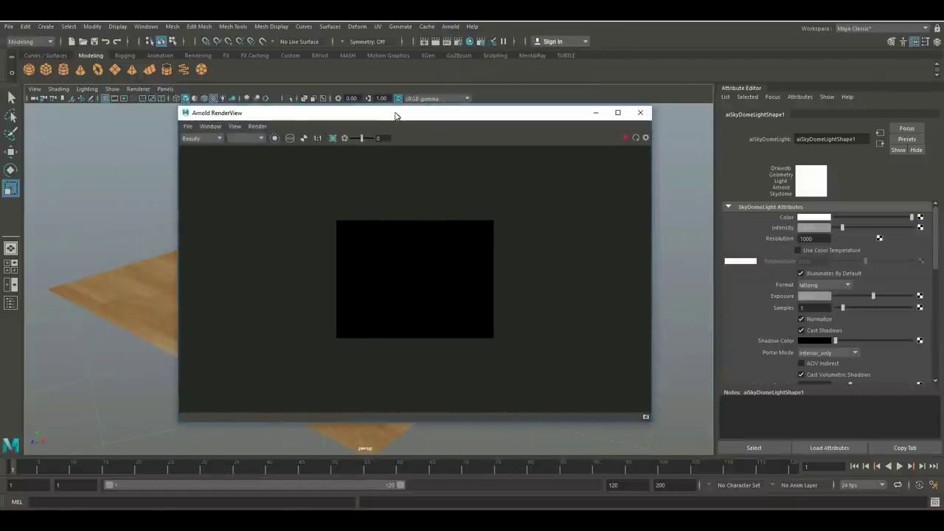
left_click(625, 138)
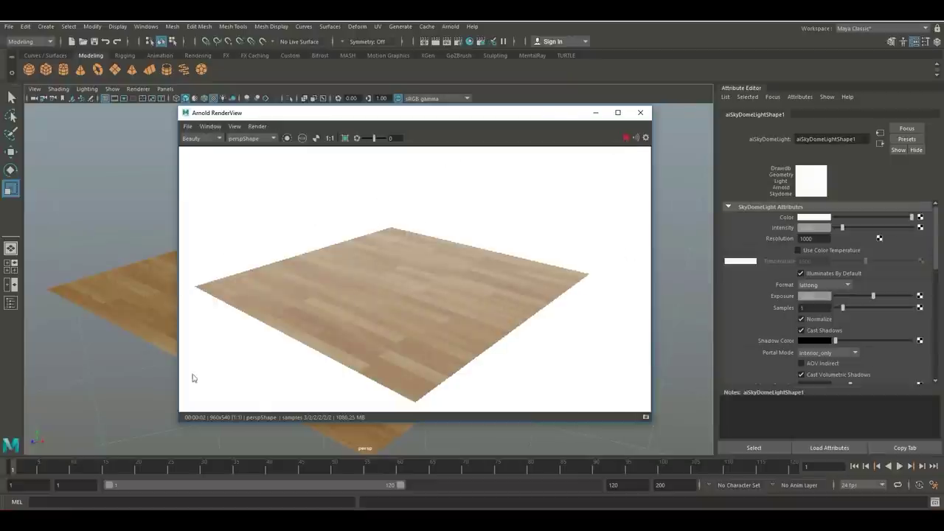
left_click(595, 114)
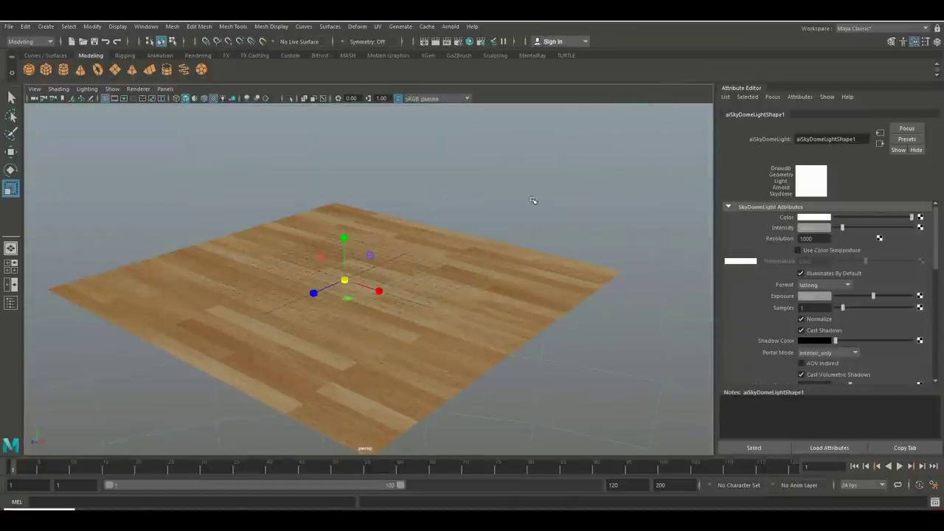
- Map a file texture using moonlit_golf_2k.hdr from the Desktop HDRI folder to the skydome light's color
left_click(919, 217)
left_click(446, 269)
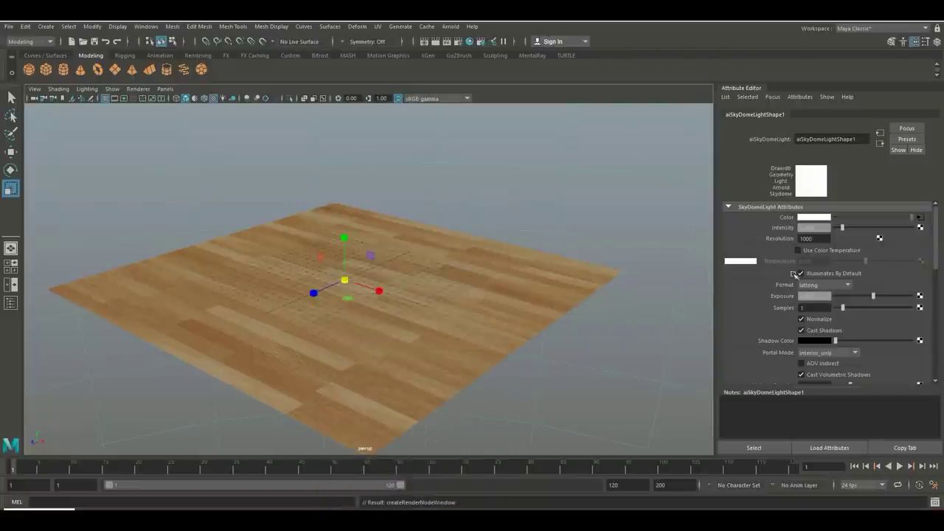
left_click(923, 249)
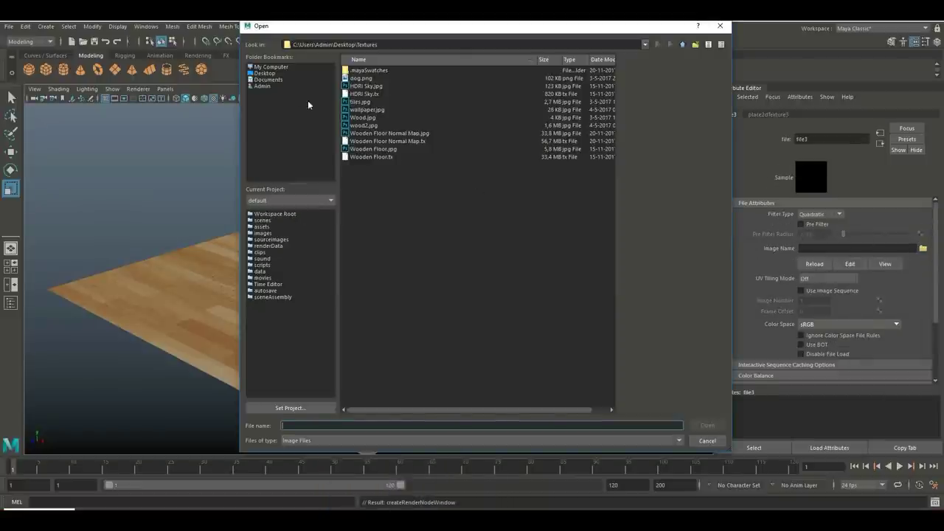
left_click(264, 73)
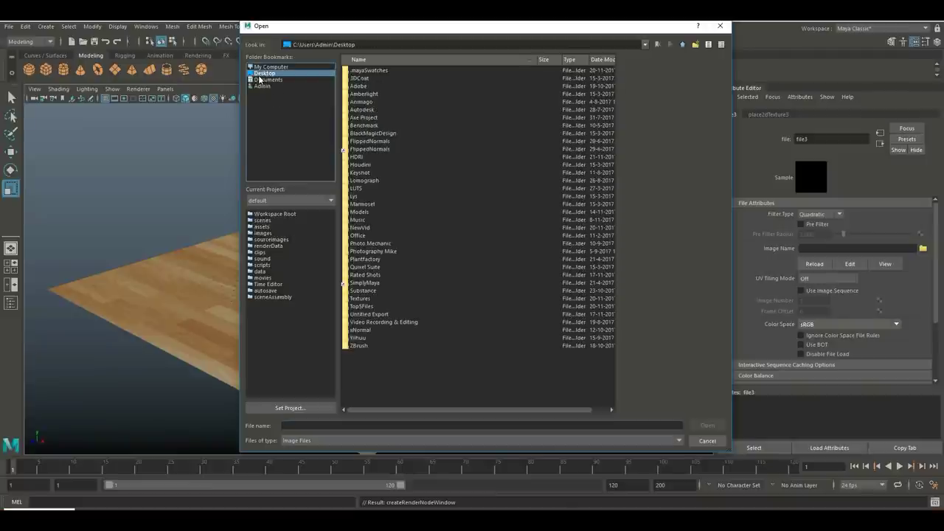
double_click(360, 158)
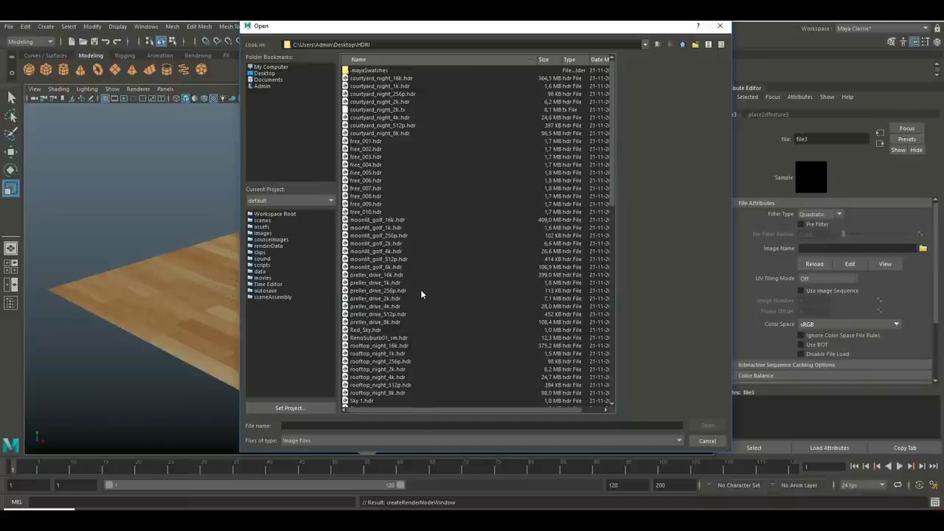
left_click(394, 243)
left_click(705, 427)
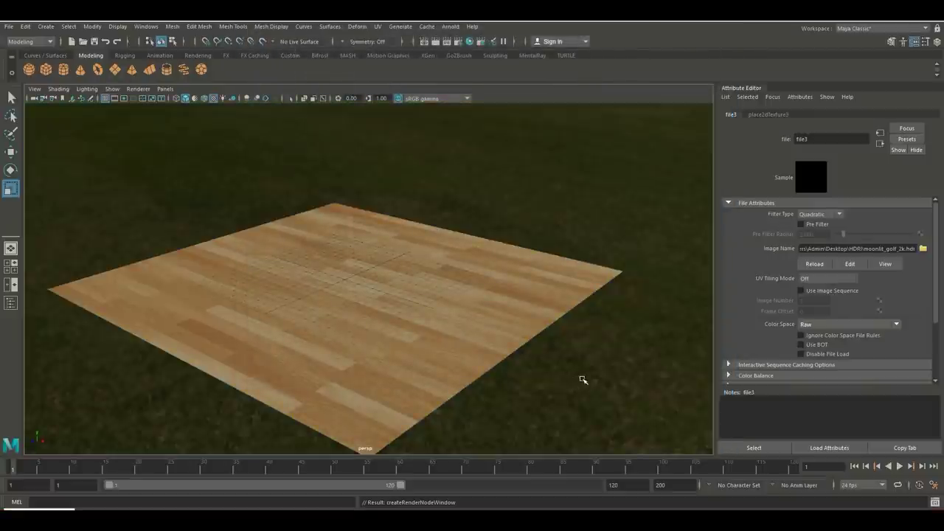
- Replace the skydome's image file with RenoSuburb01_sm.hdr from the HDRI folder
scroll(586, 376, "down", 5)
left_click_drag(575, 386, 483, 374, "alt")
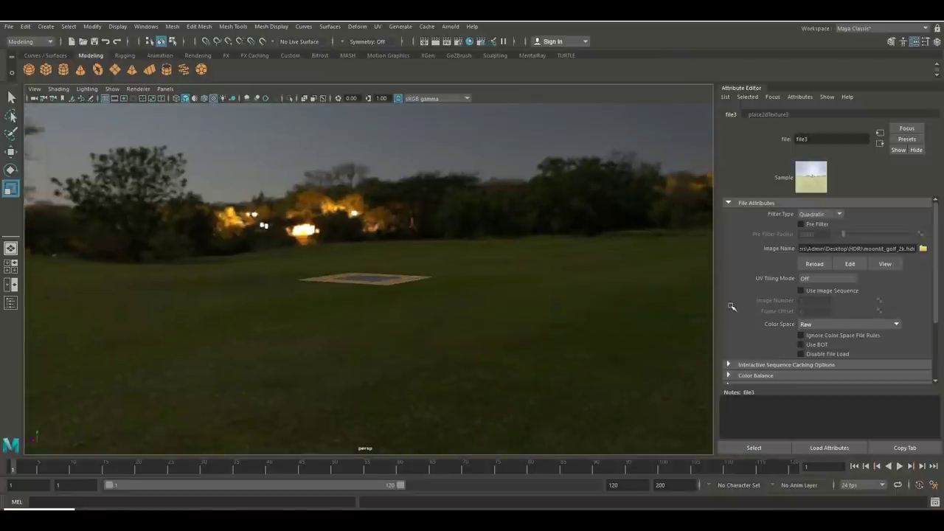
left_click(922, 249)
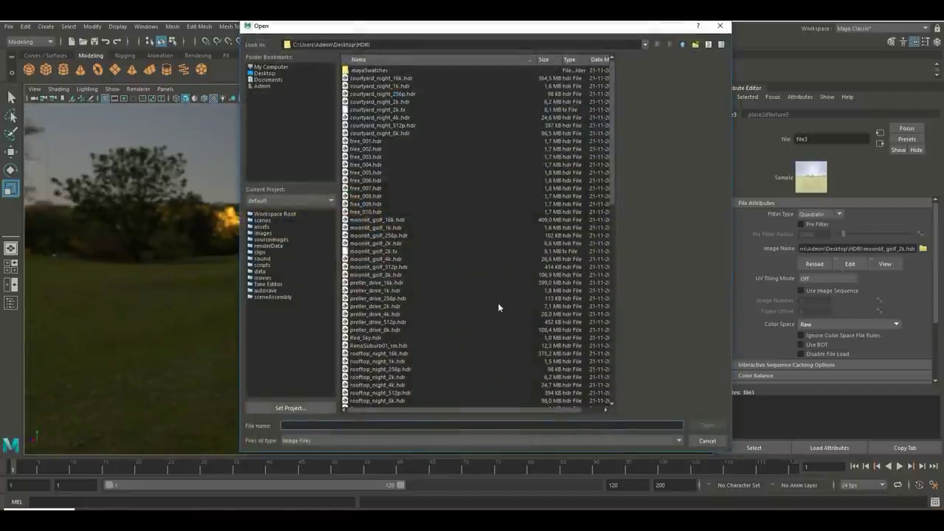
left_click(378, 345)
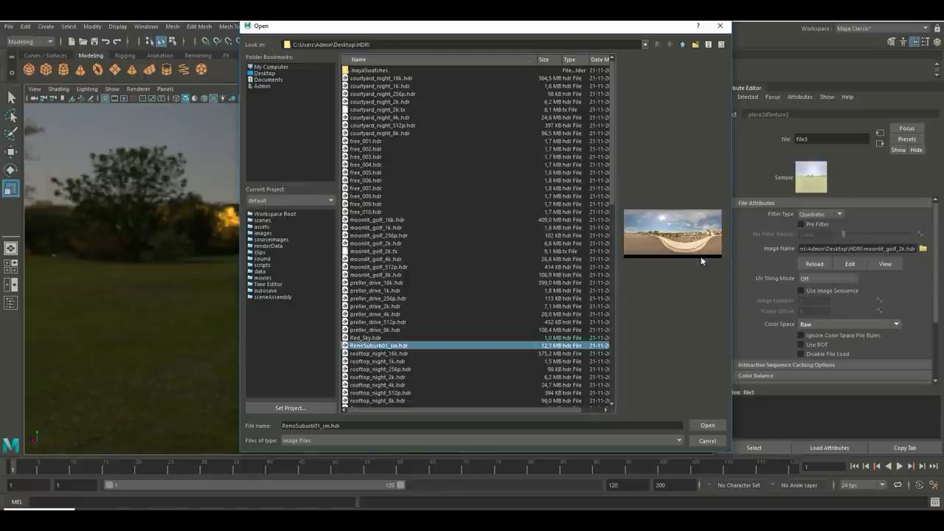
left_click(699, 427)
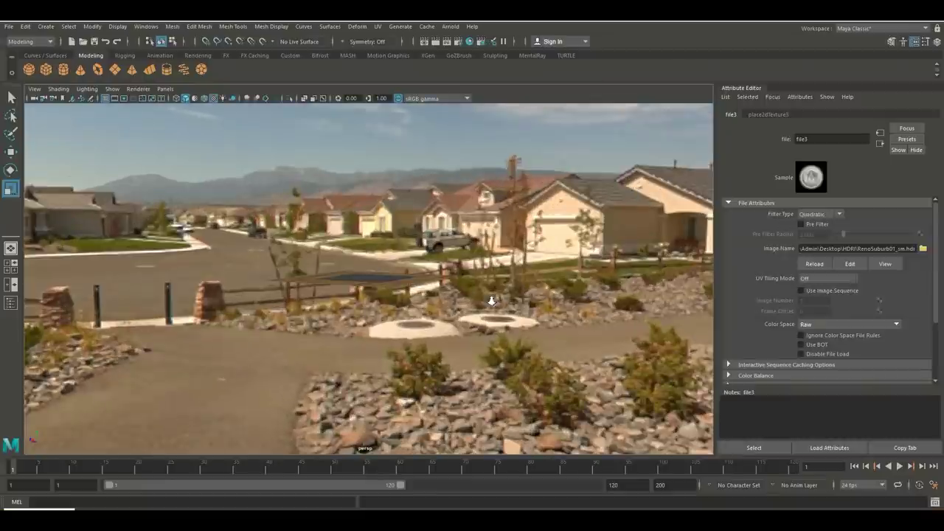
- Create a polygon sphere, move it along X toward the far edge of the wooden plane and scale it up uniformly
left_click_drag(492, 301, 486, 316, "alt")
left_click_drag(501, 356, 479, 328, "alt")
middle_click_drag(479, 332, 488, 322, "alt")
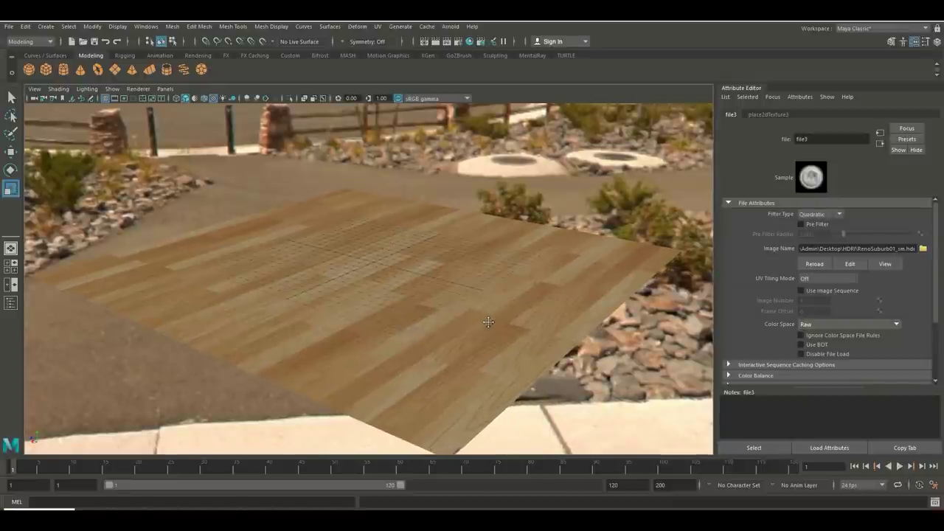
right_click_drag(478, 327, 169, 257, "alt")
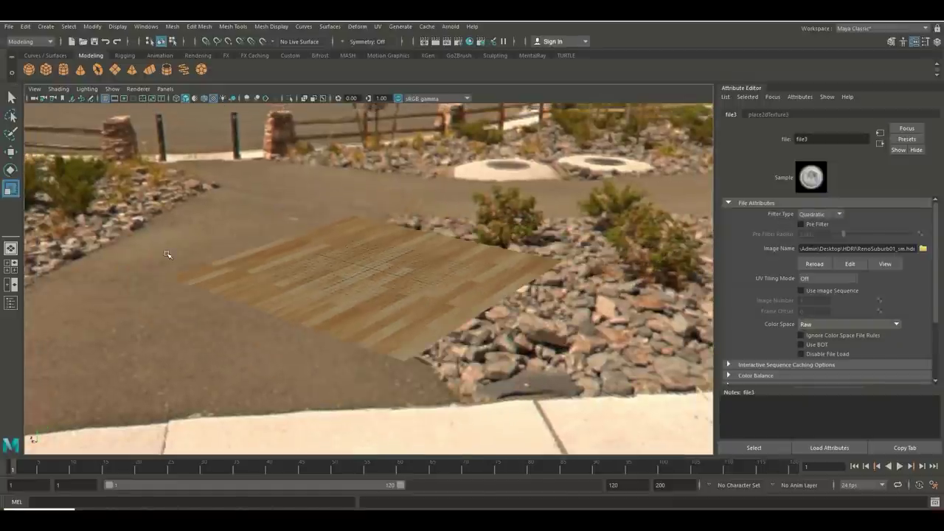
left_click(29, 71)
key("w")
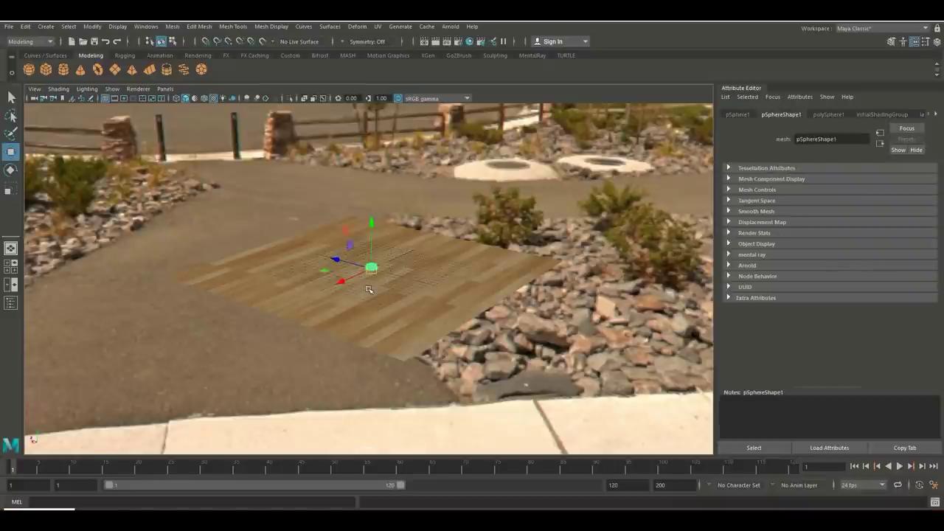
left_click_drag(344, 281, 396, 268)
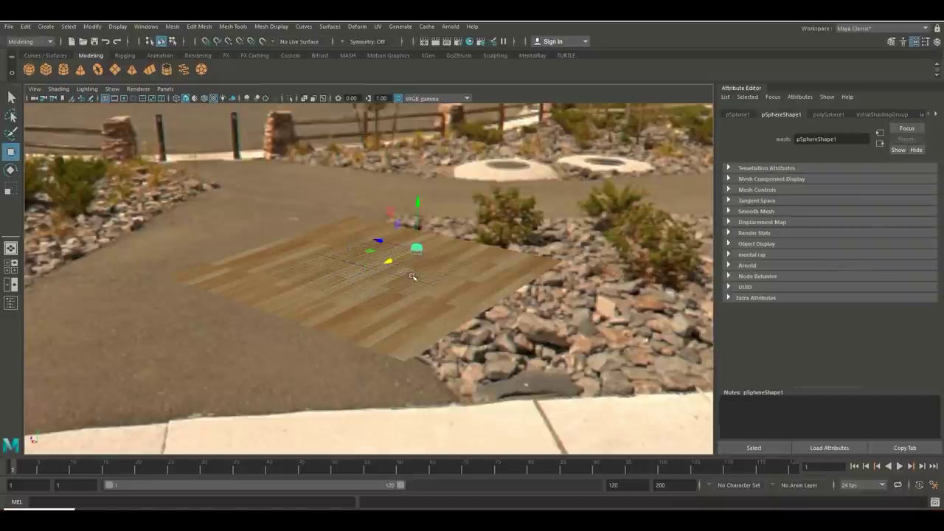
key("r")
left_click_drag(417, 247, 435, 252)
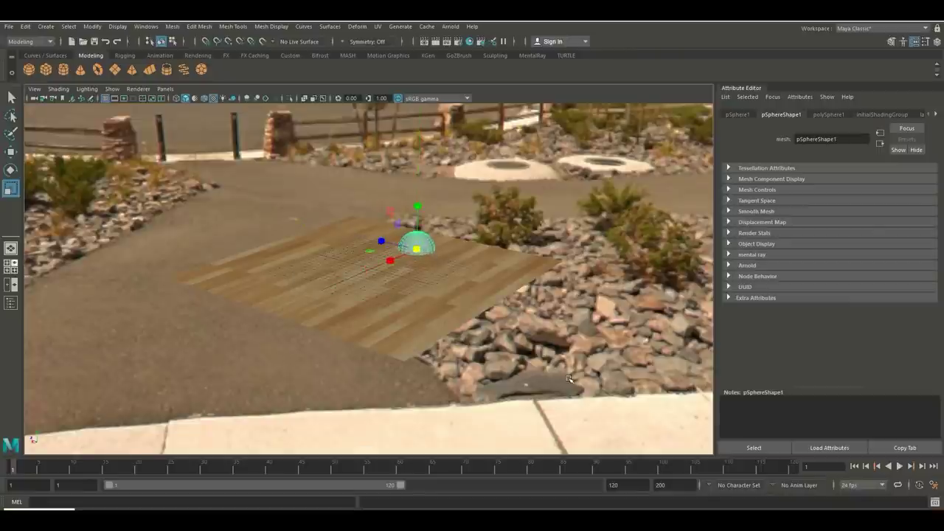
- Raise the sphere in the side view until its underside rests on the floor line, and return to the perspective view
key("space")
key("space")
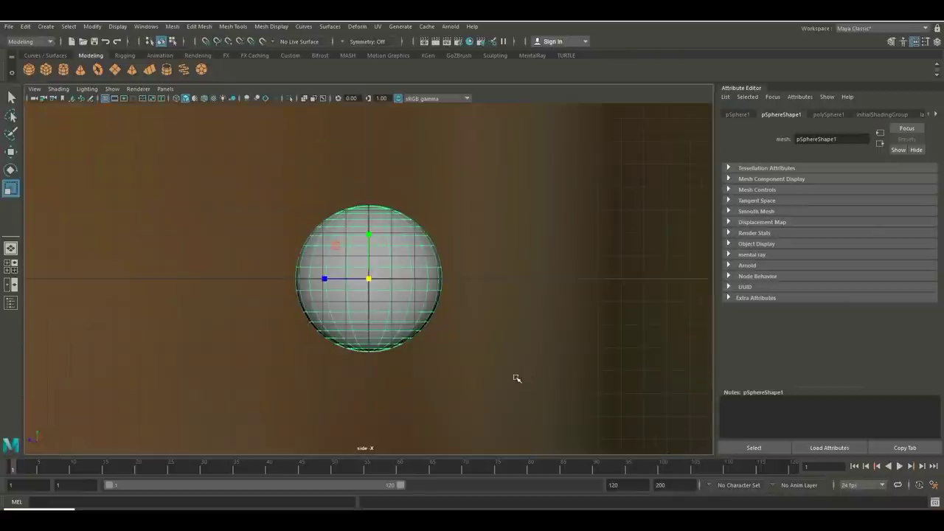
key("w")
left_click_drag(367, 231, 378, 157)
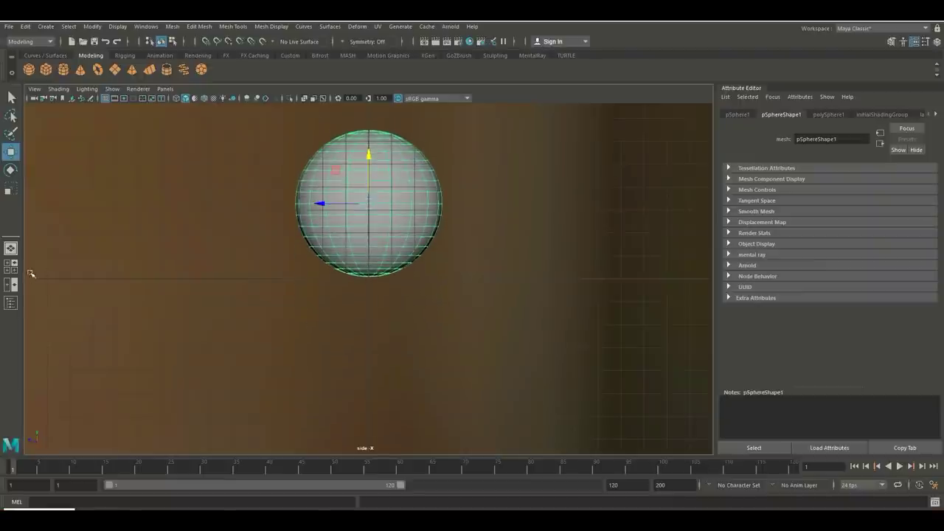
key("space")
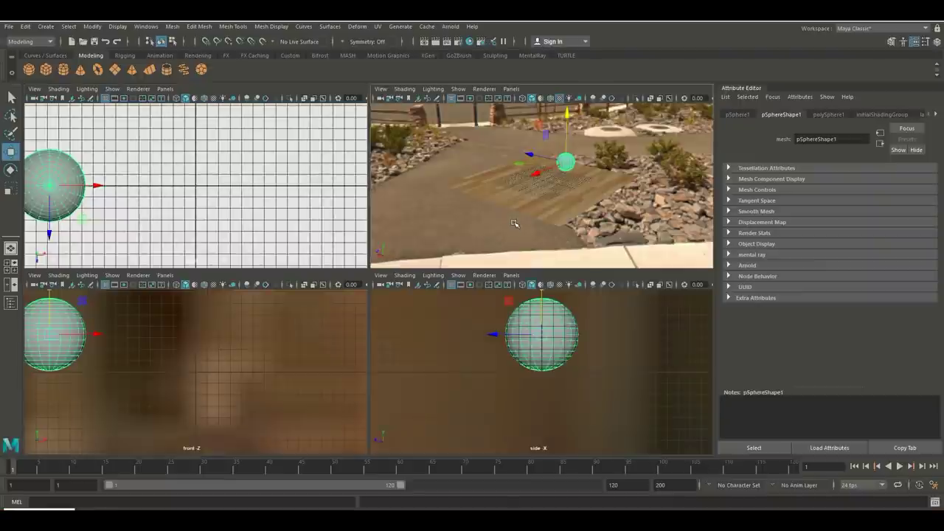
key("space")
- Assign a new Arnold aiStandardSurface material to the sphere
scroll(509, 250, "up", 5)
left_click_drag(502, 312, 442, 266, "alt")
right_click_drag(445, 233, 453, 485)
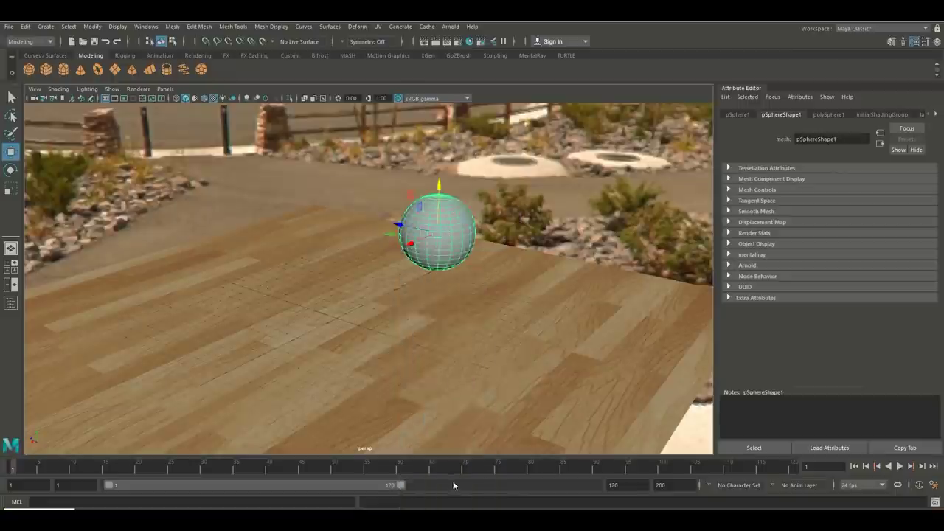
left_click(344, 240)
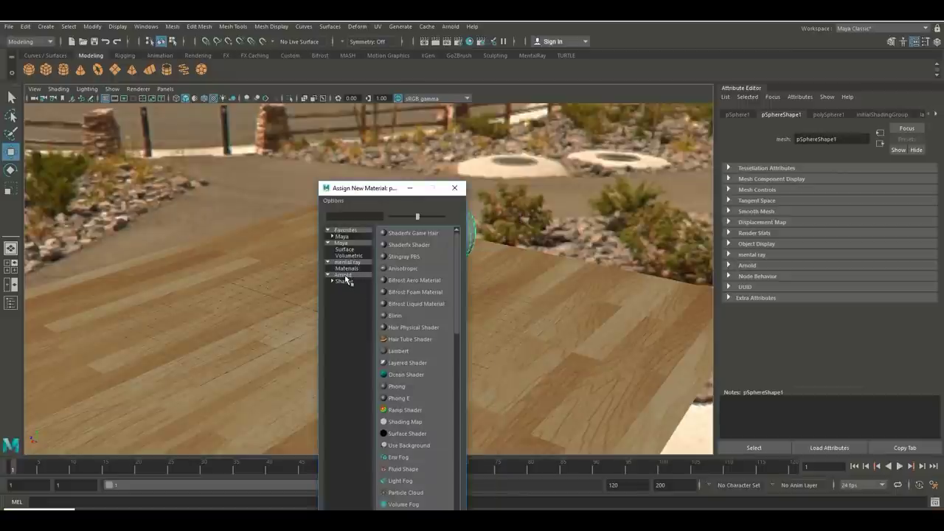
left_click(344, 275)
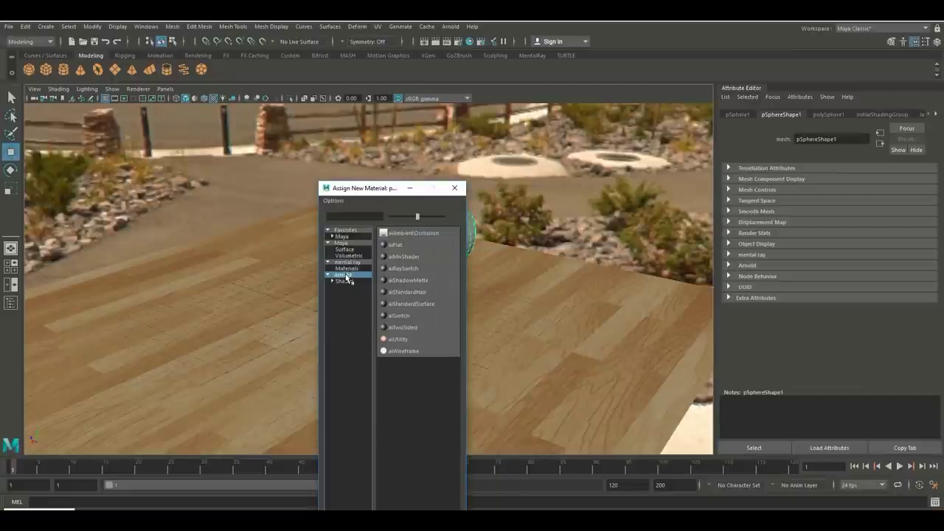
left_click(432, 308)
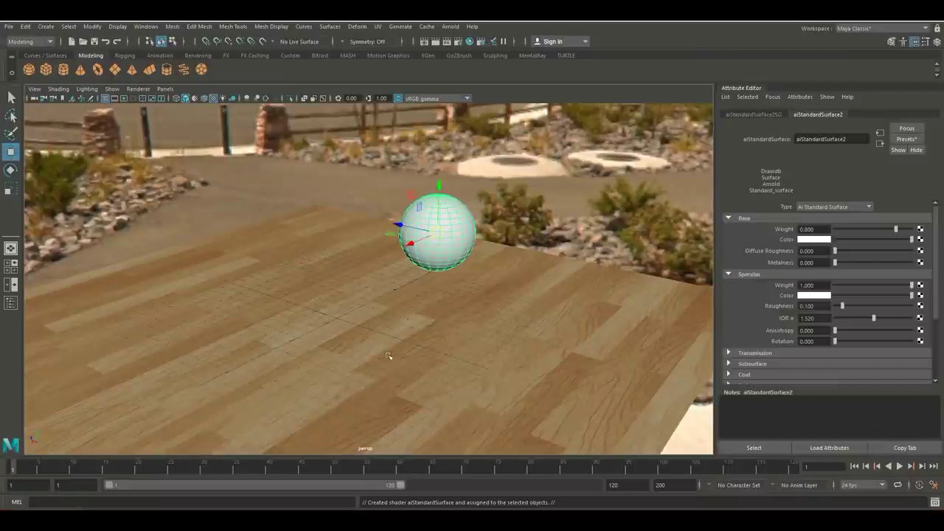
- Start a live render in the Arnold RenderView and place its window so the sphere stays visible in the viewport
left_click(450, 28)
left_click(483, 55)
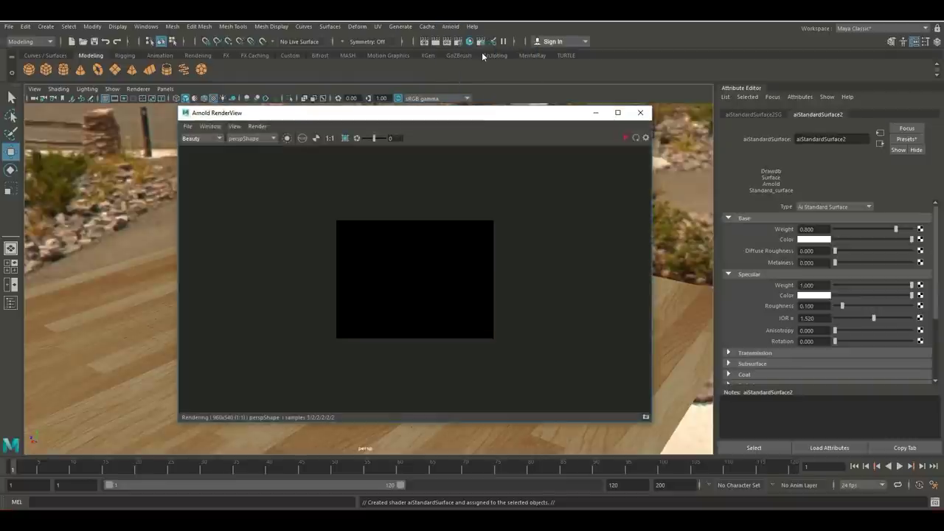
left_click_drag(506, 115, 337, 257)
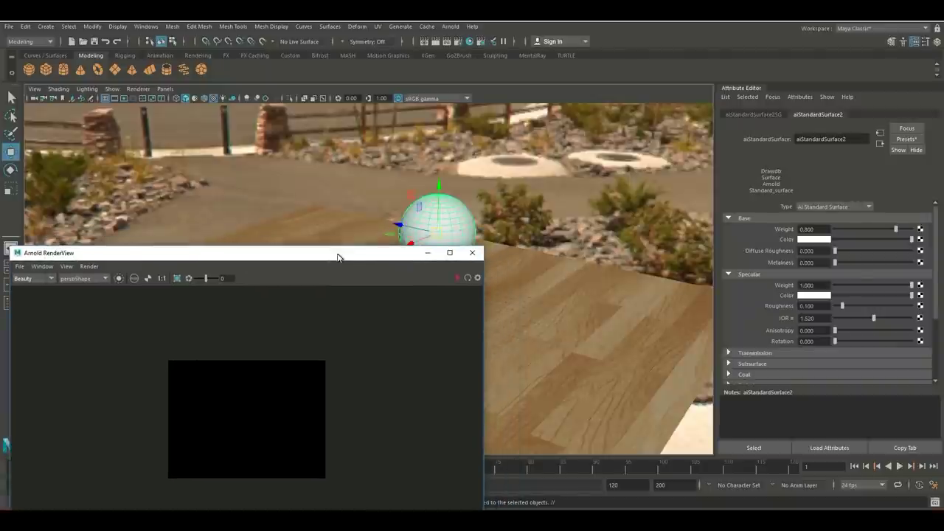
left_click(456, 279)
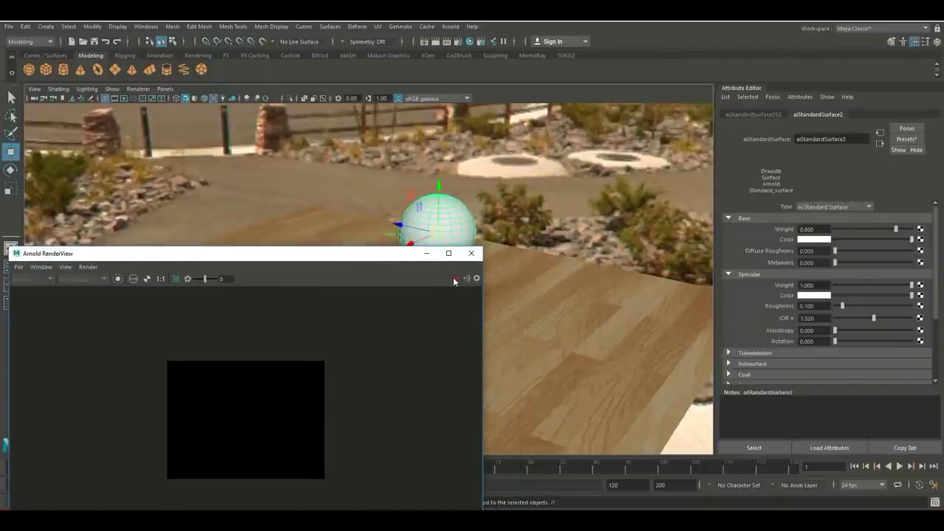
left_click_drag(345, 256, 228, 146)
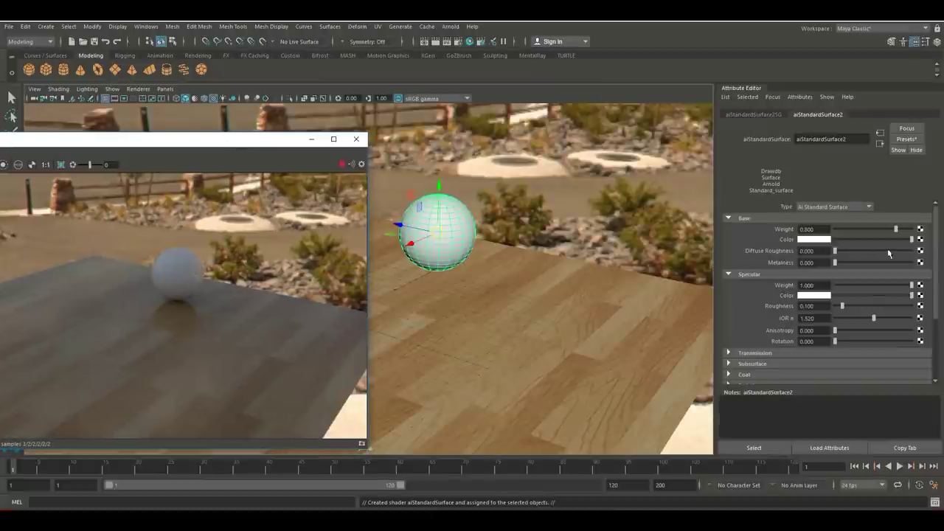
- Set the base color of the sphere's aiStandardSurface material to red
left_click(920, 240)
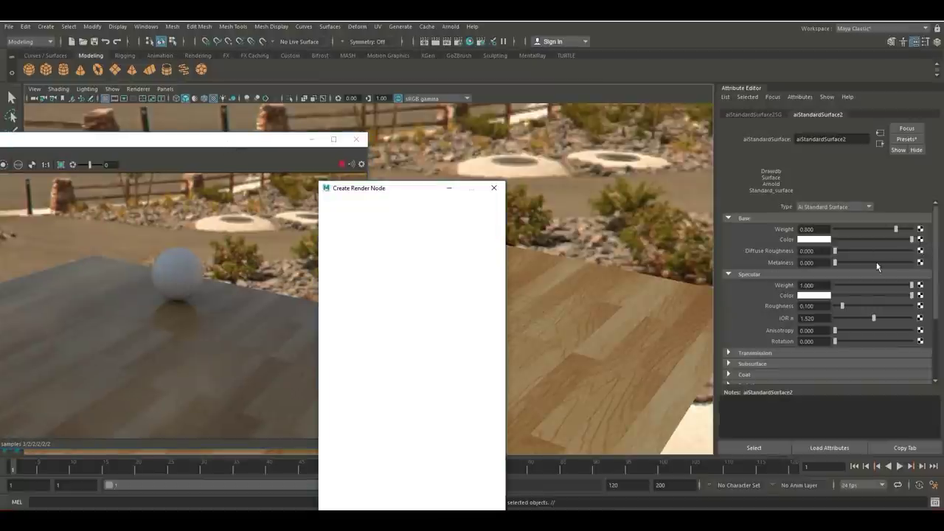
left_click(493, 189)
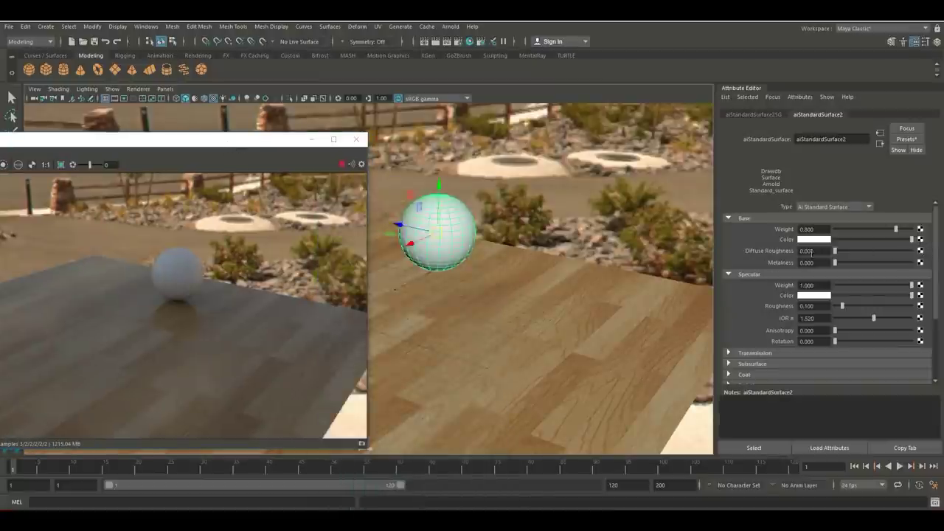
left_click(813, 239)
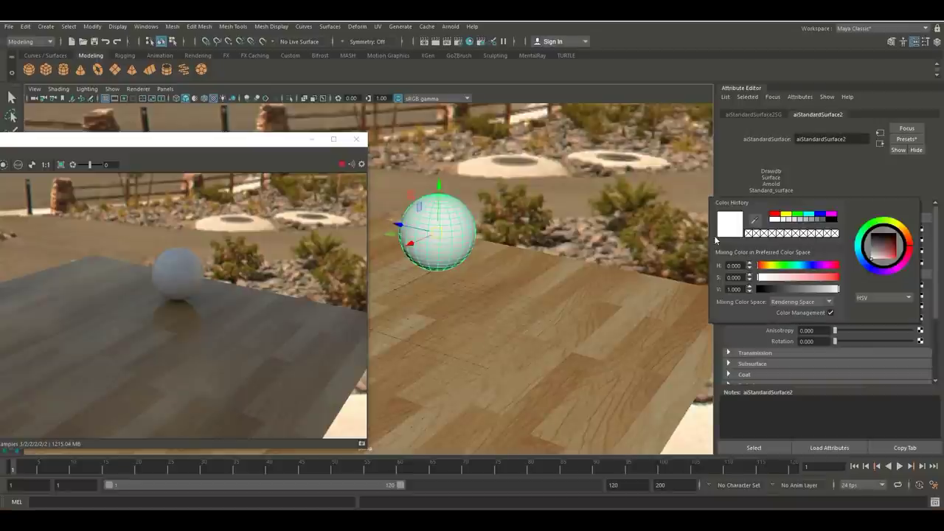
left_click(773, 216)
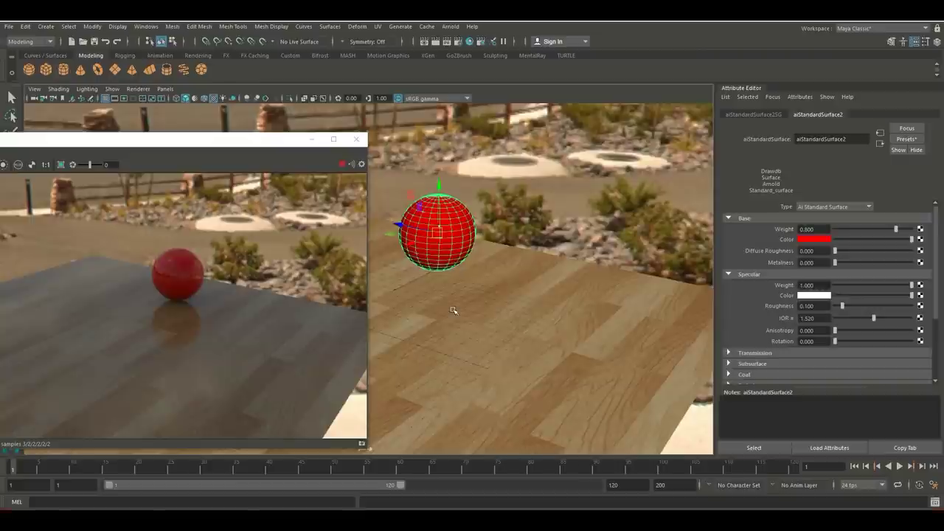
- Frame the sphere closely in the perspective view to examine its surface and reflections in the live render
key("[")
key("]")
right_click_drag(461, 299, 522, 320, "alt")
middle_click_drag(522, 319, 498, 353, "alt")
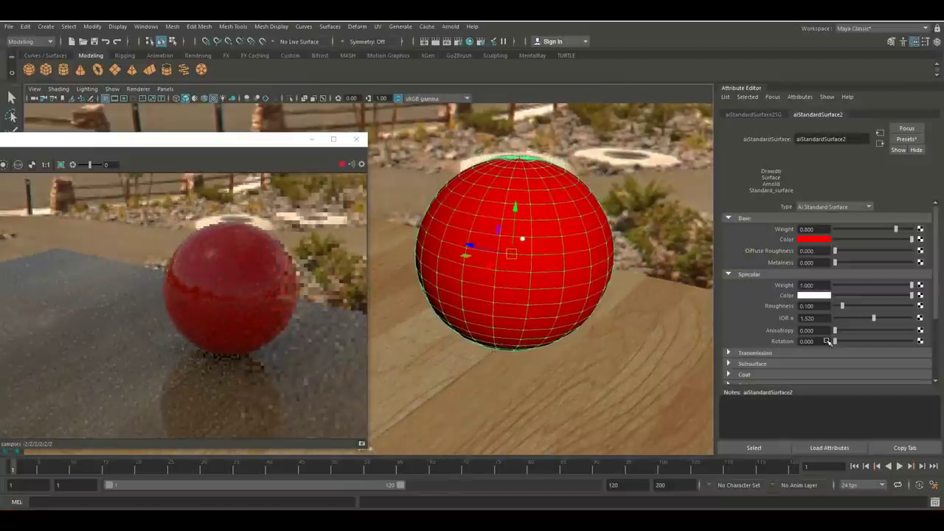
- Test the sphere material's specular weight at 0 in the live render and restore it to 1
double_click(806, 285)
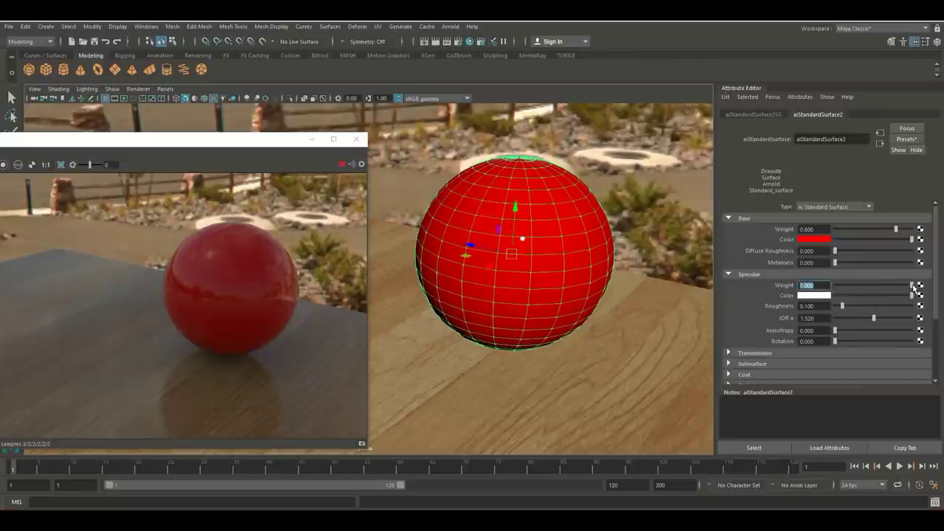
left_click_drag(913, 288, 757, 289)
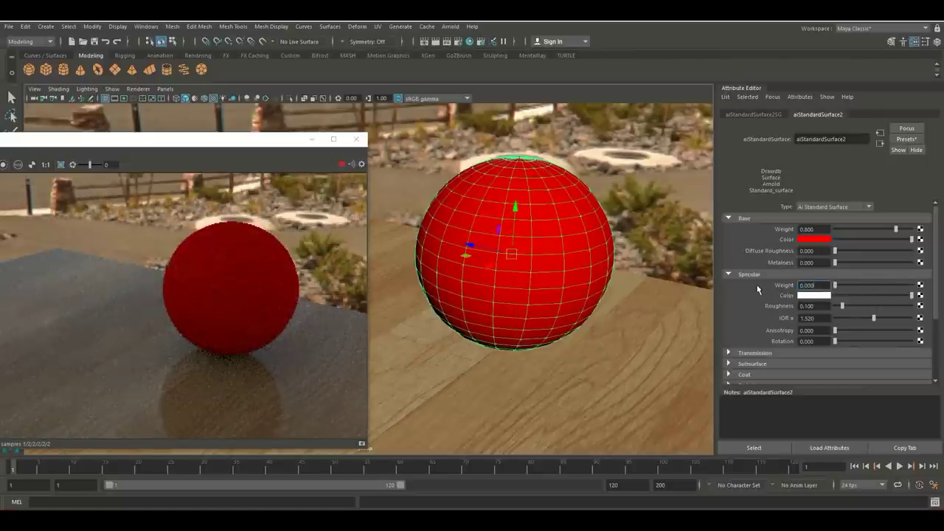
left_click_drag(792, 285, 920, 292)
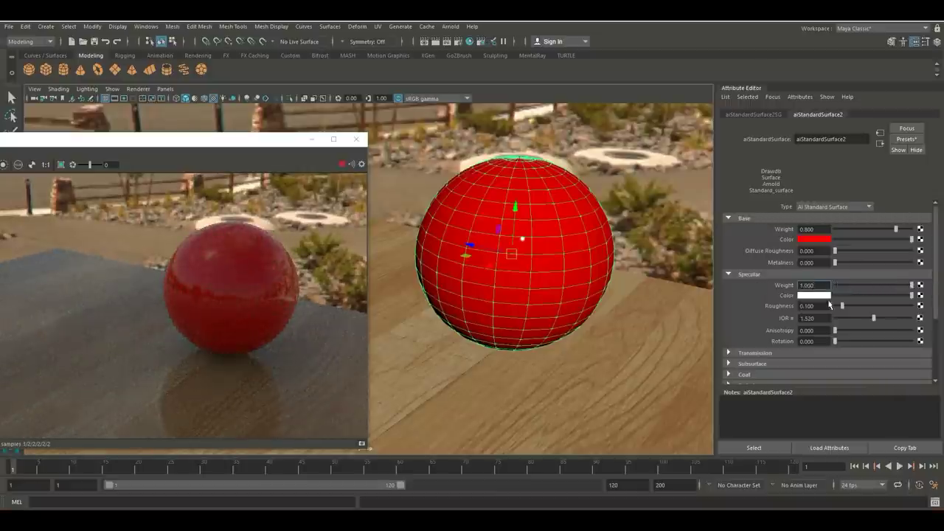
- Set the sphere material's specular roughness to 0 and its IOR to 1.5, after trying IOR values of 1 and 1.8
left_click_drag(843, 307, 827, 308)
left_click_drag(820, 318, 800, 316)
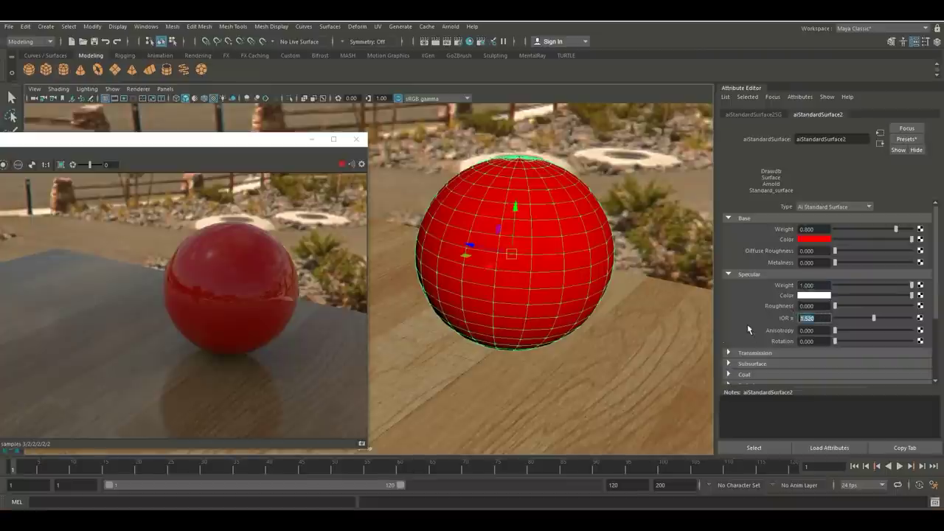
type("1")
key("Return")
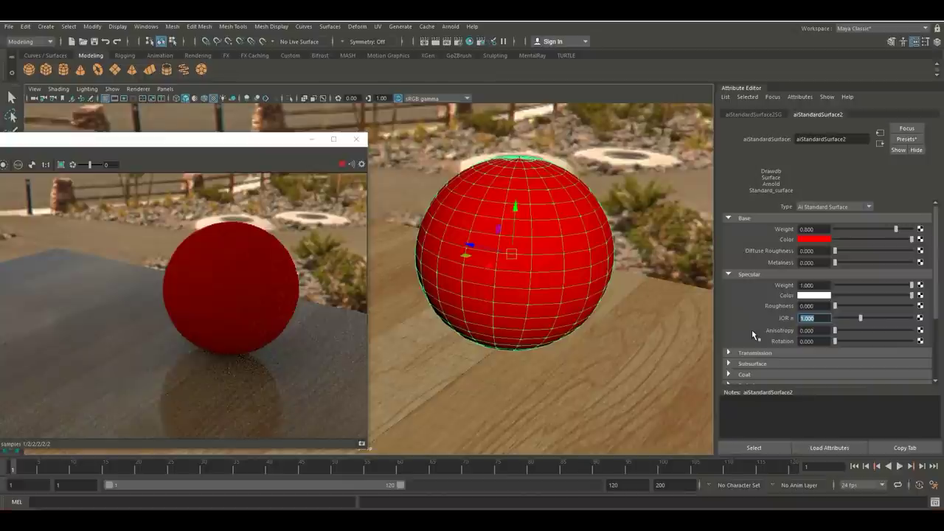
type("1.8")
key("Return")
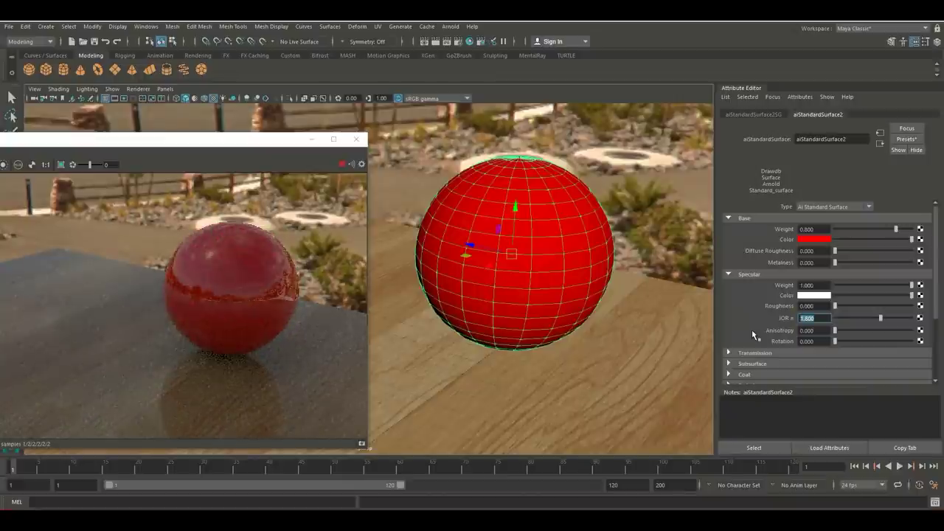
type("1.5")
key("Return")
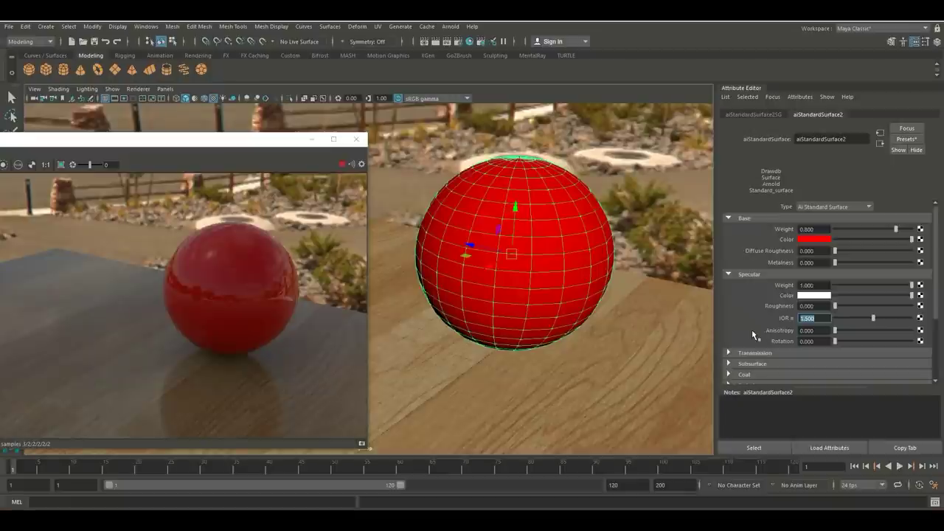
left_click_drag(836, 331, 732, 316)
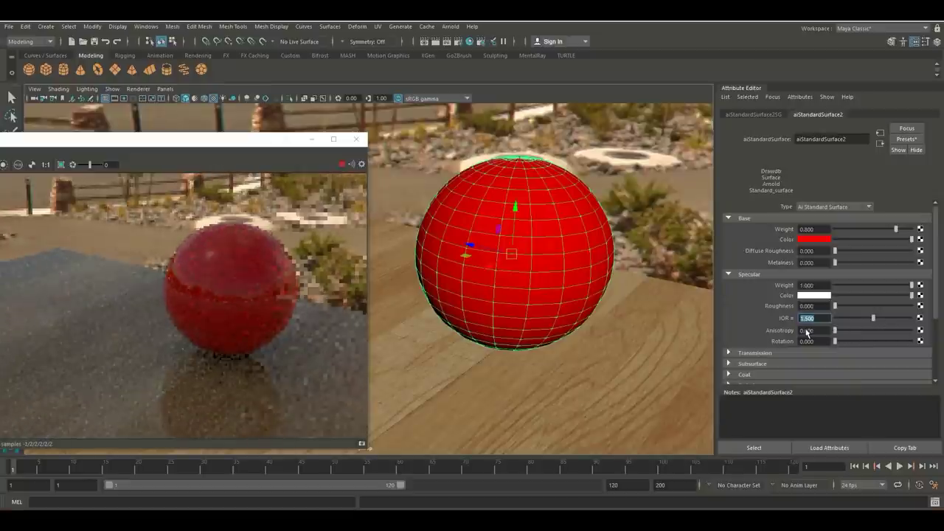
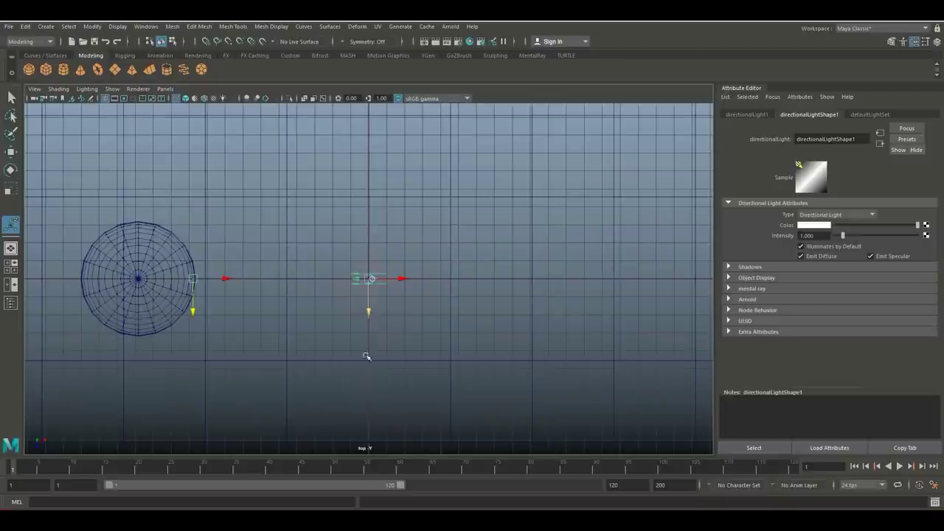
- Move the directional light away from the scene center in the top view and raise it well above the sphere in the front view
left_click_drag(404, 351, 430, 351)
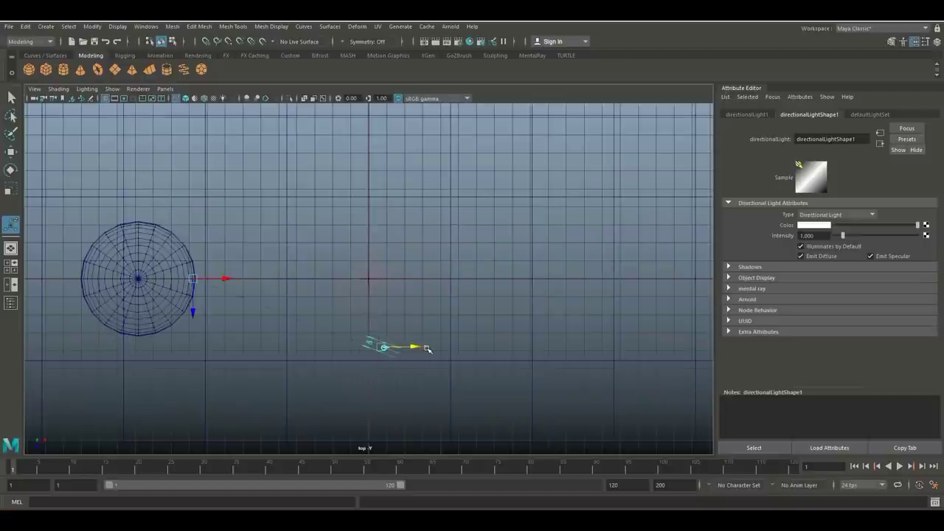
left_click(15, 271)
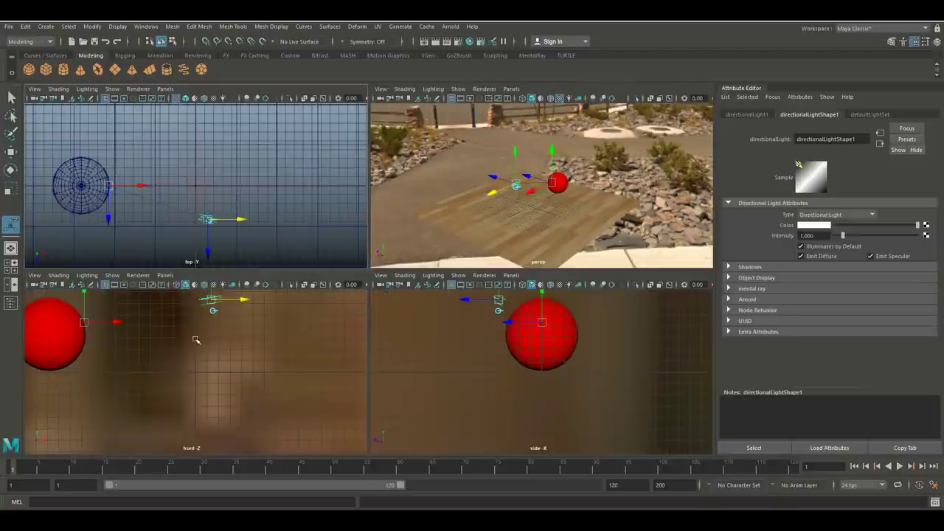
key("space")
scroll(266, 337, "down", 5)
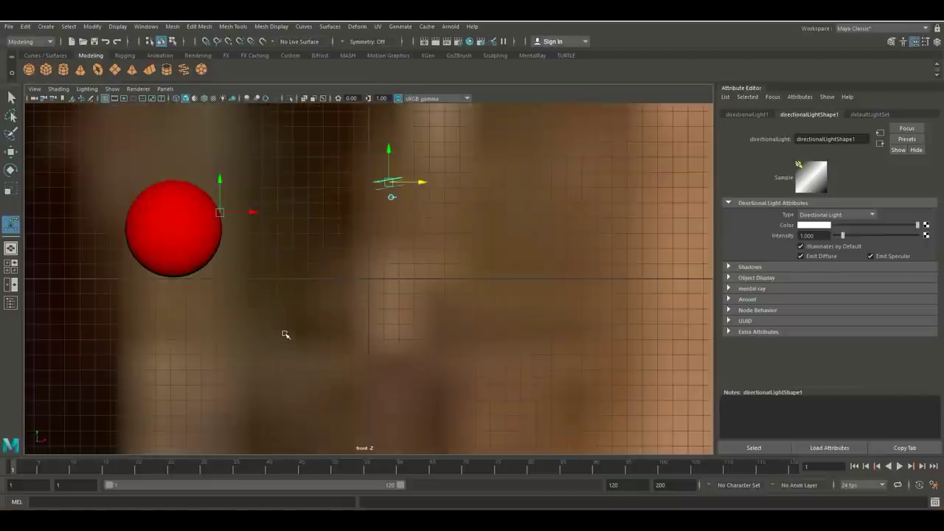
left_click_drag(381, 182, 382, 131)
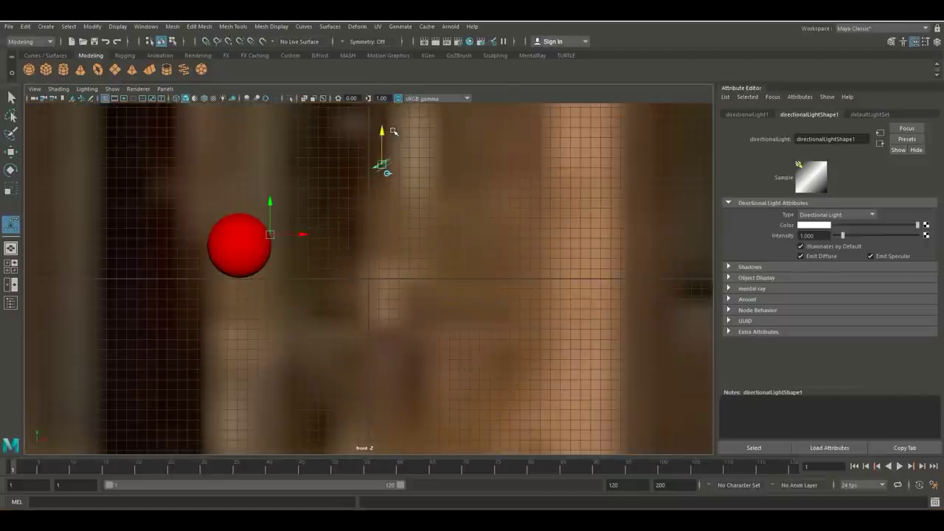
- Dock the Arnold RenderView beside the perspective view and frame the sphere closely from a low angle with the houses behind it
key("space")
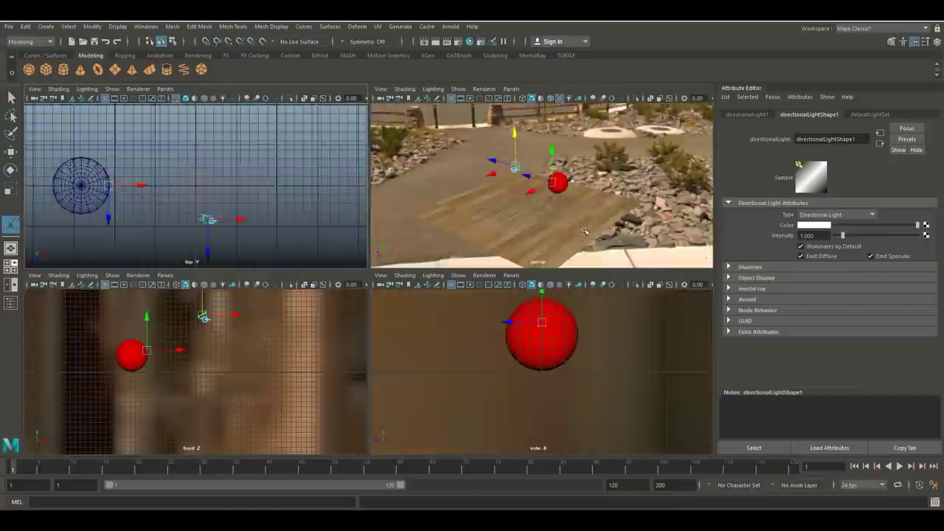
key("space")
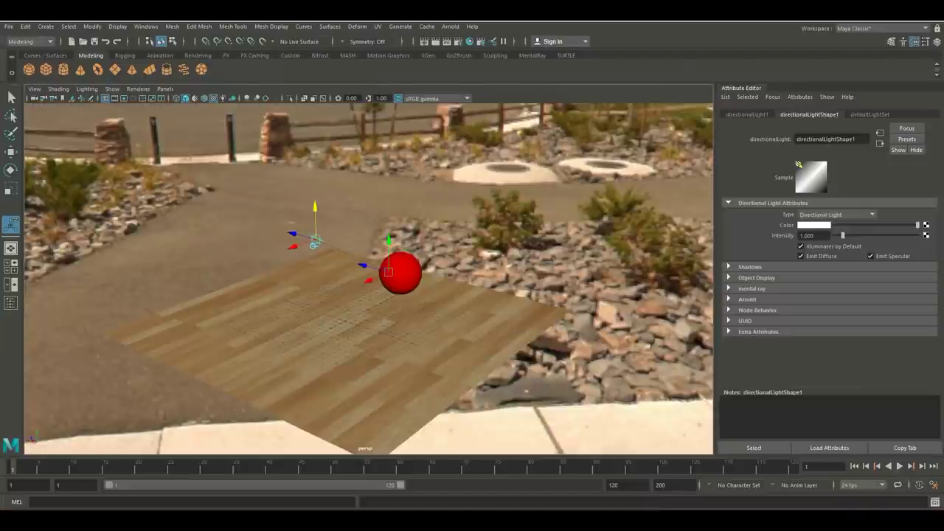
left_click_drag(575, 236, 3, 295)
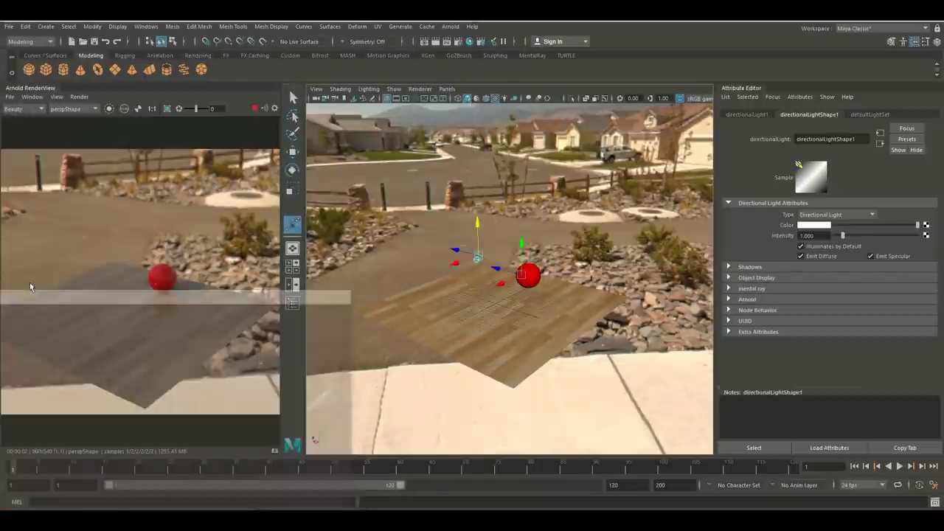
left_click_drag(377, 204, 333, 189, "alt")
left_click(316, 88)
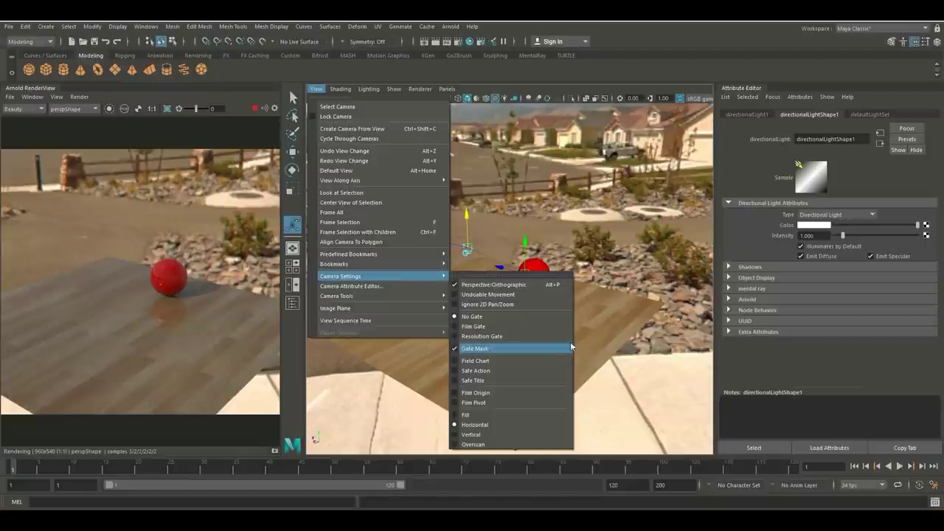
left_click(631, 346)
left_click_drag(631, 347, 584, 324, "alt")
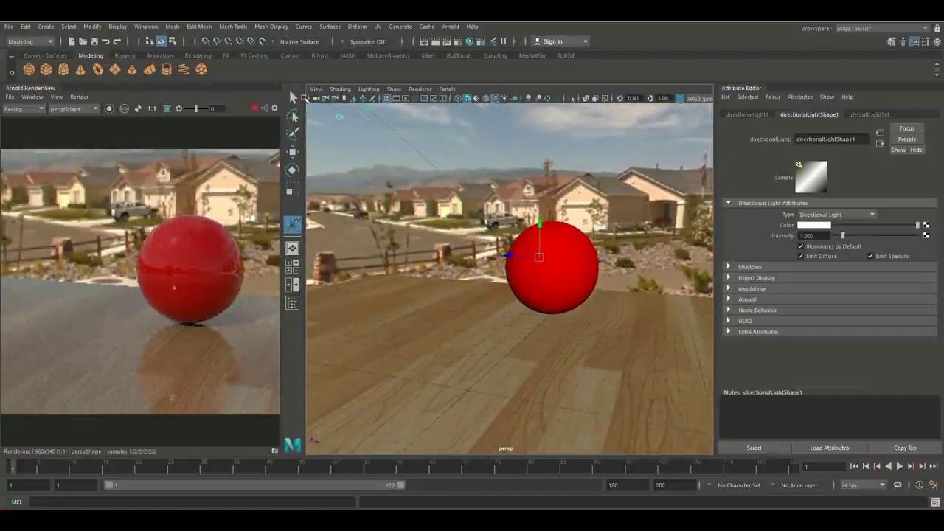
- Enter the bookmark name New in the perspective camera's Bookmark Editor and close the editor
left_click(315, 88)
mouse_move(382, 265)
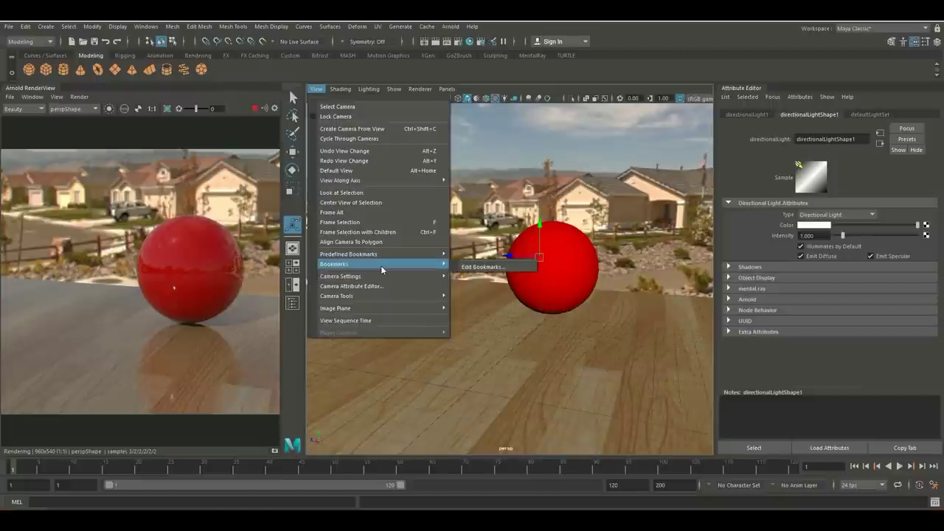
left_click(492, 267)
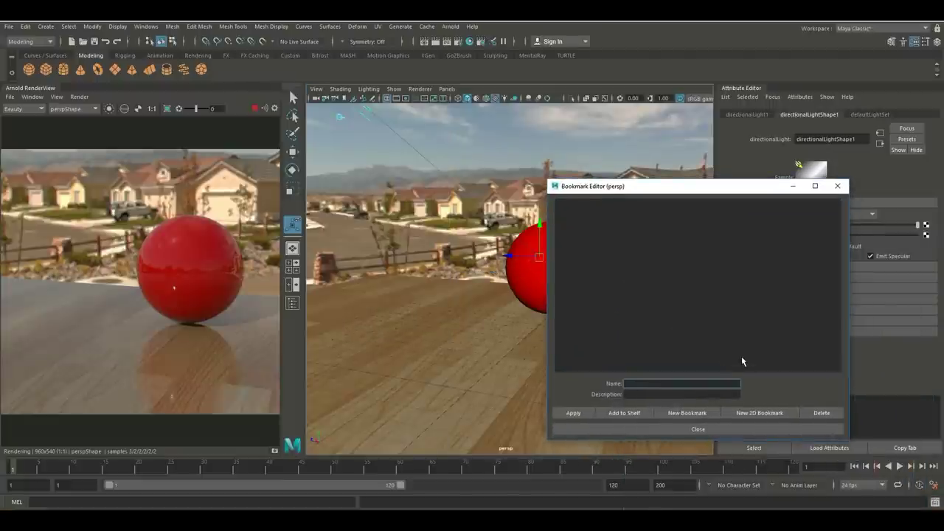
type("New")
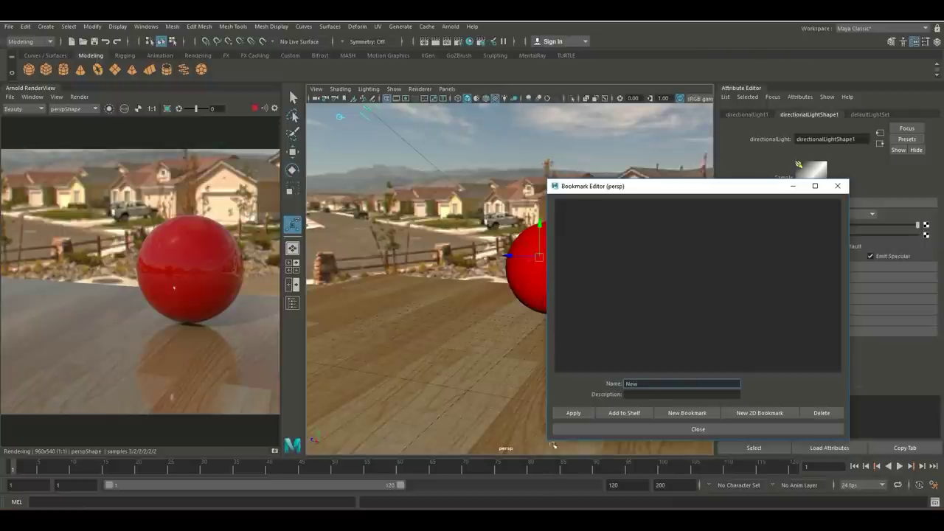
left_click(597, 429)
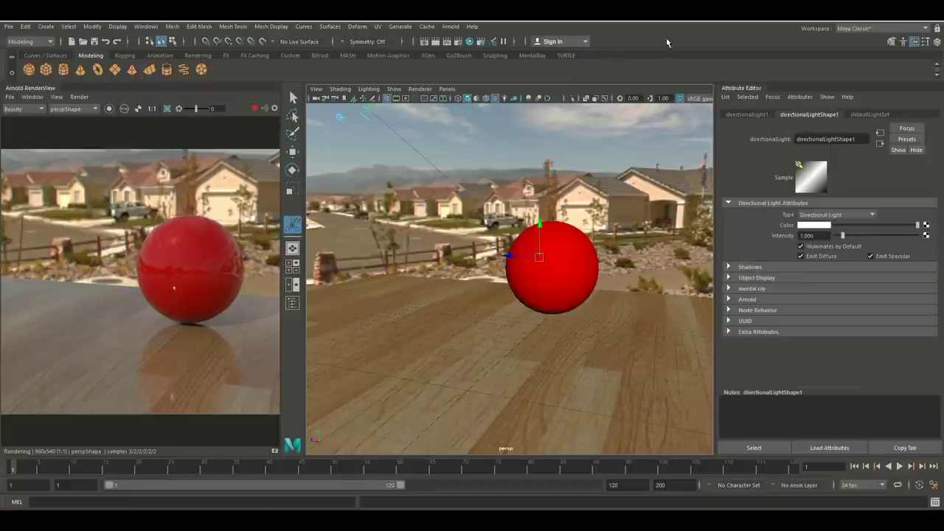
- Set the sphere material's specular roughness to 0.071 and its IOR to 1.52
left_click(583, 263)
left_click(880, 115)
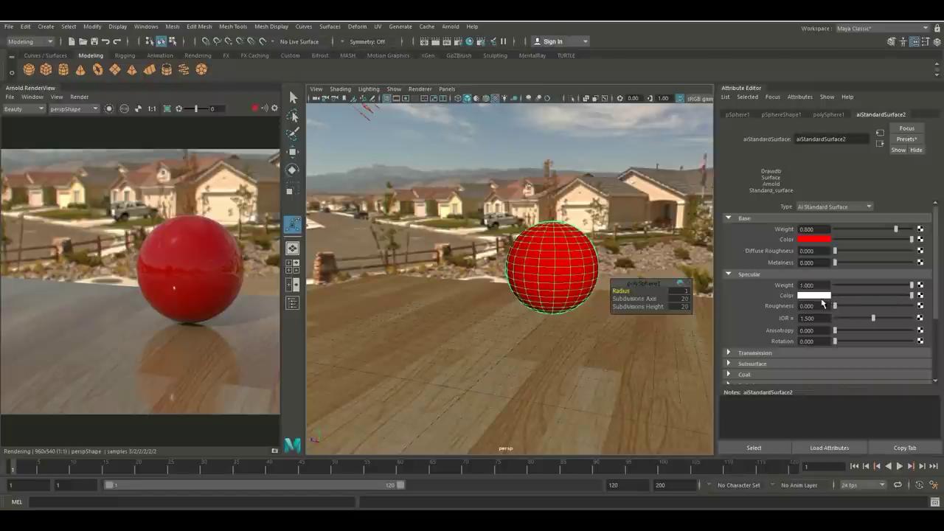
left_click_drag(837, 306, 840, 306)
double_click(811, 318)
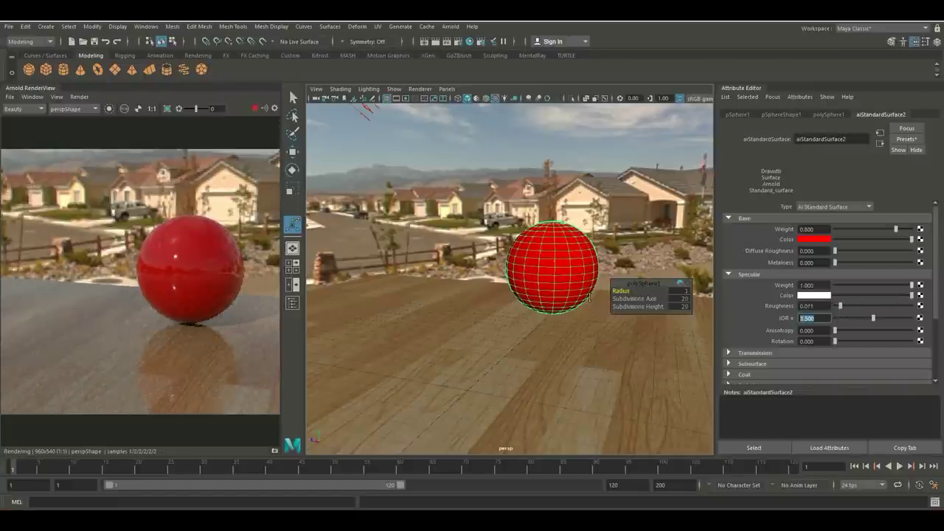
key("Return")
- Create a polygon cube and scale it wide and tall into a wall in front of the sphere
left_click(45, 69)
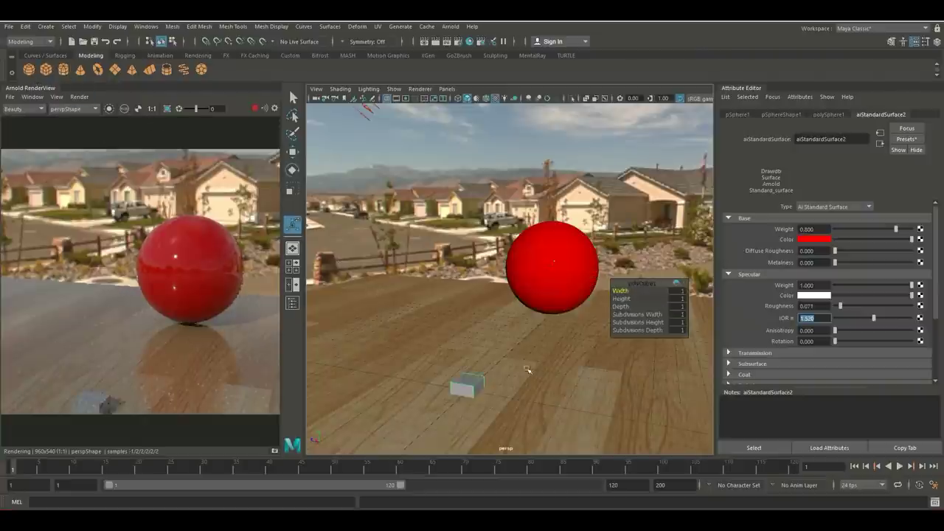
key("r")
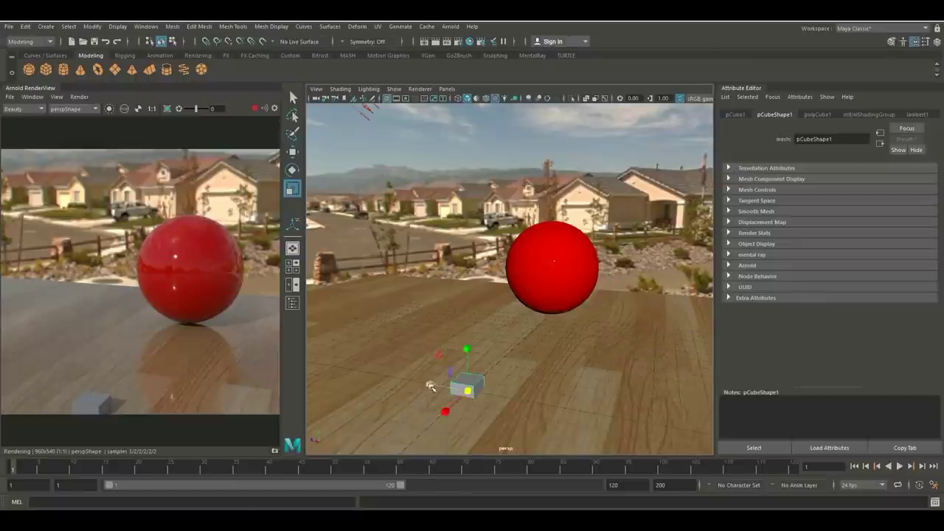
left_click_drag(428, 384, 341, 383)
left_click_drag(466, 349, 460, 267)
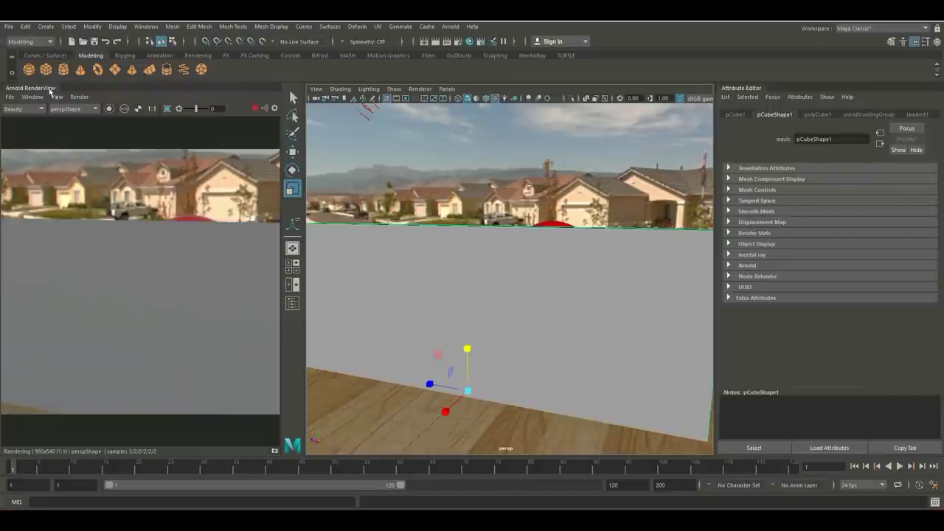
- Undock the Arnold RenderView and raise the wall in the side view until its lower edge rests on the ground line
left_click_drag(37, 90, 943, 177)
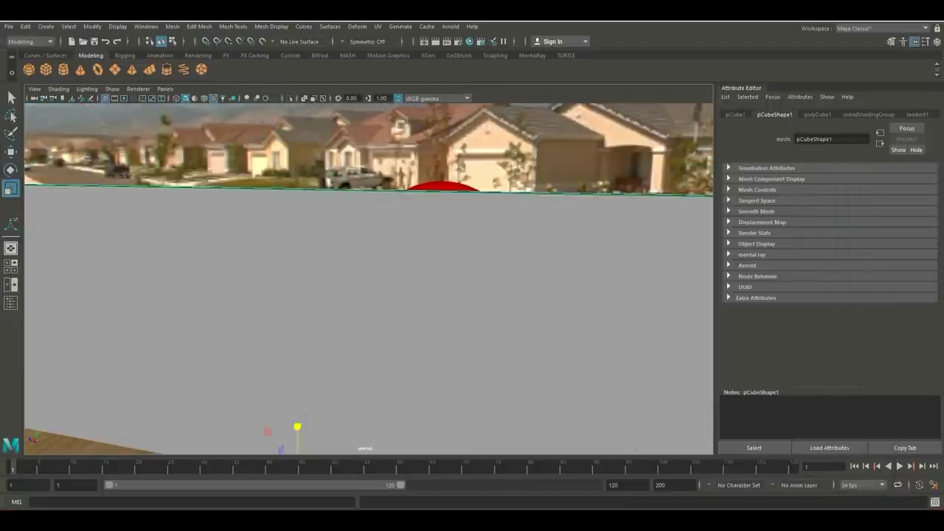
left_click(10, 266)
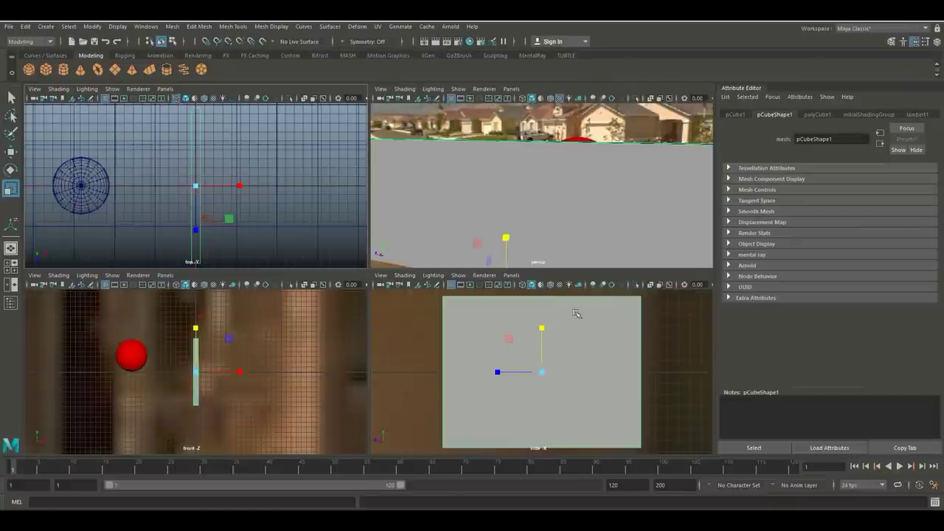
key("space")
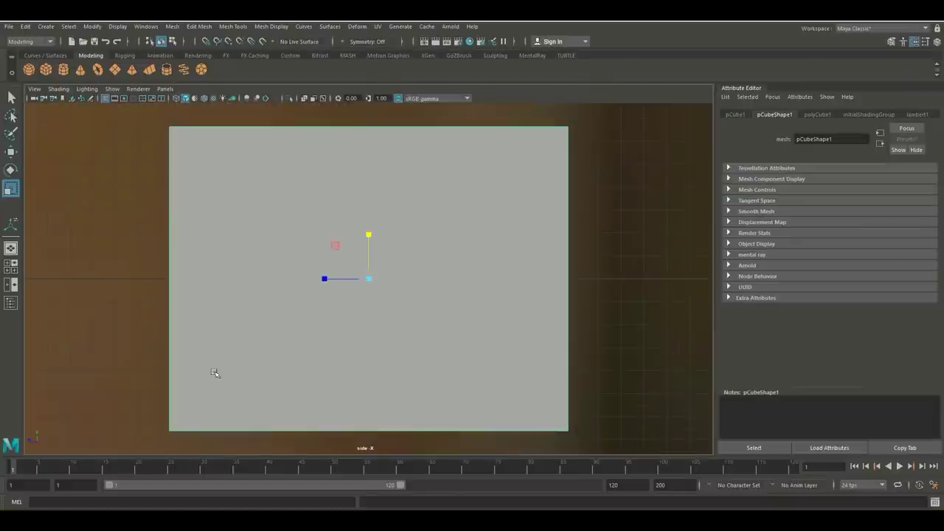
key("w")
left_click_drag(369, 230, 365, 77)
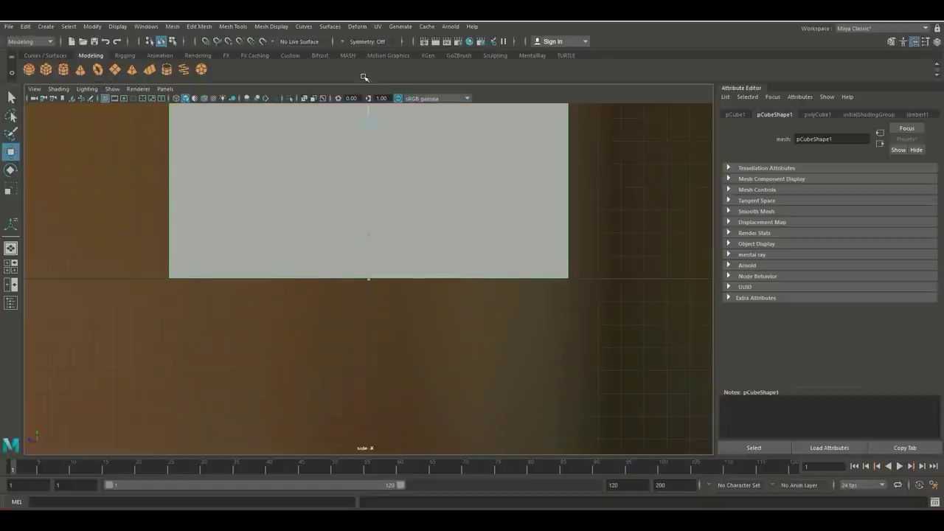
- Scale the wall's thickness down to a thin panel in the perspective view
left_click(11, 265)
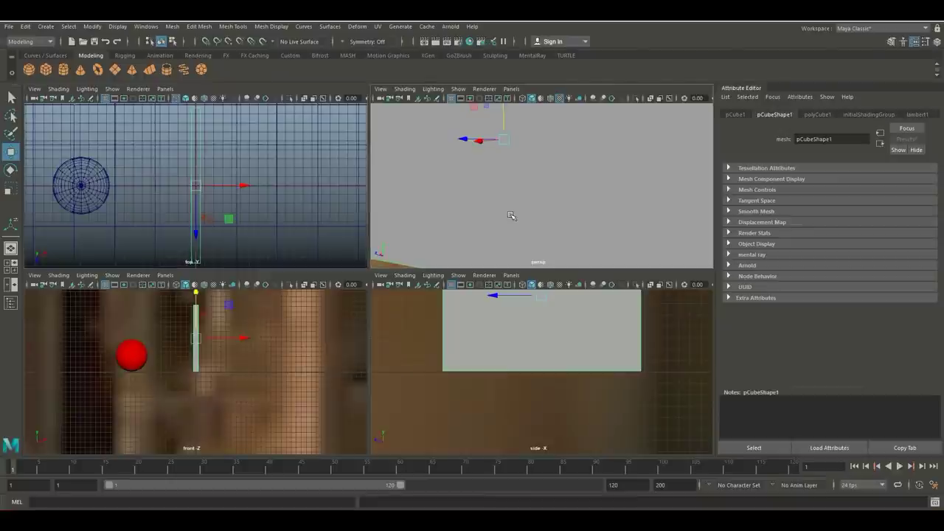
key("space")
left_click_drag(458, 315, 402, 322, "alt")
key("r")
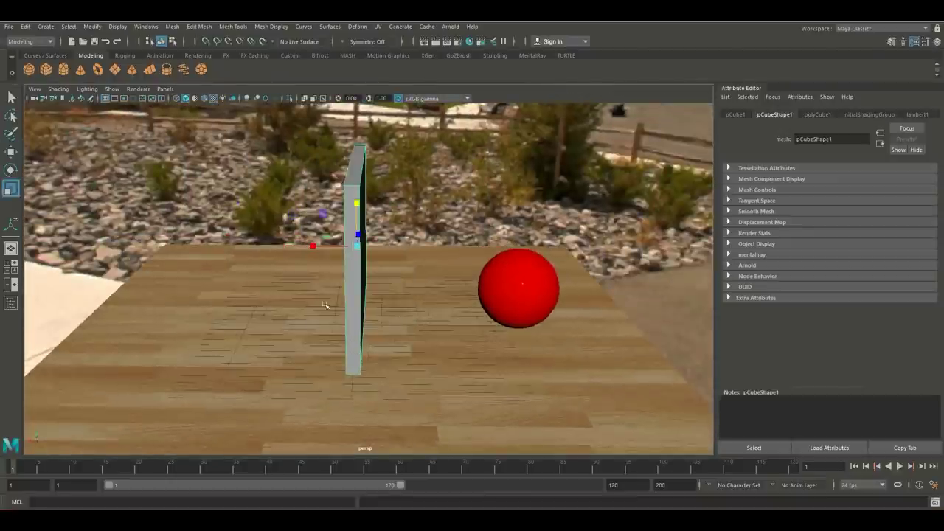
left_click_drag(315, 249, 350, 253)
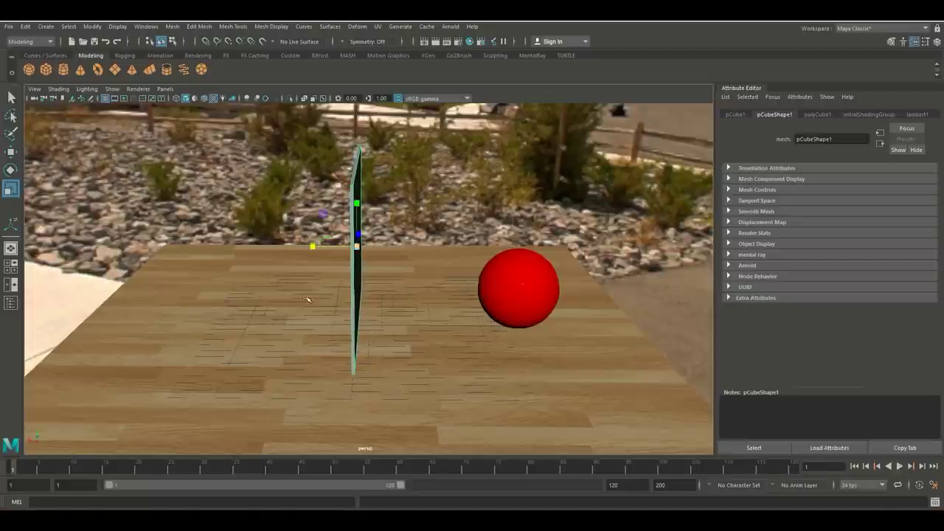
scroll(306, 330, "up", 3)
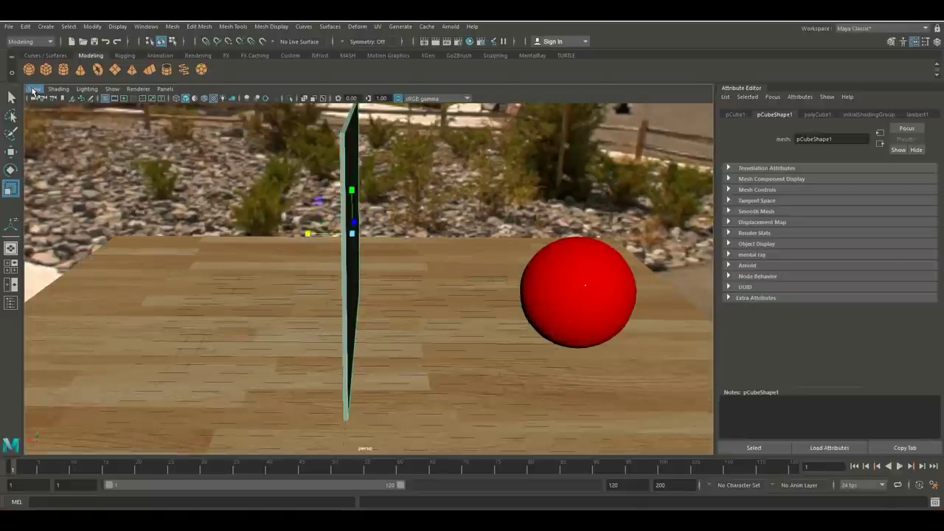
- Bookmark the current perspective view, then orbit around to face the panel's broad side
left_click(34, 89)
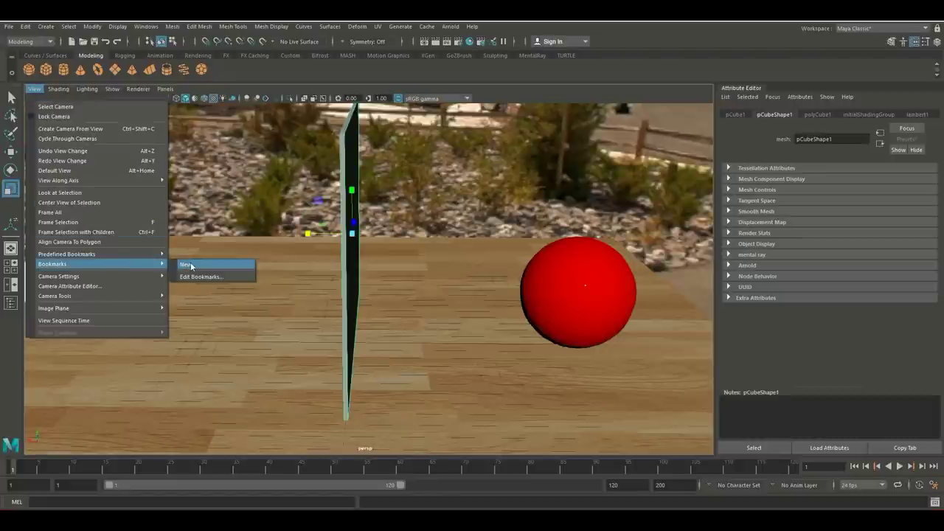
left_click(185, 264)
scroll(288, 282, "down", 3)
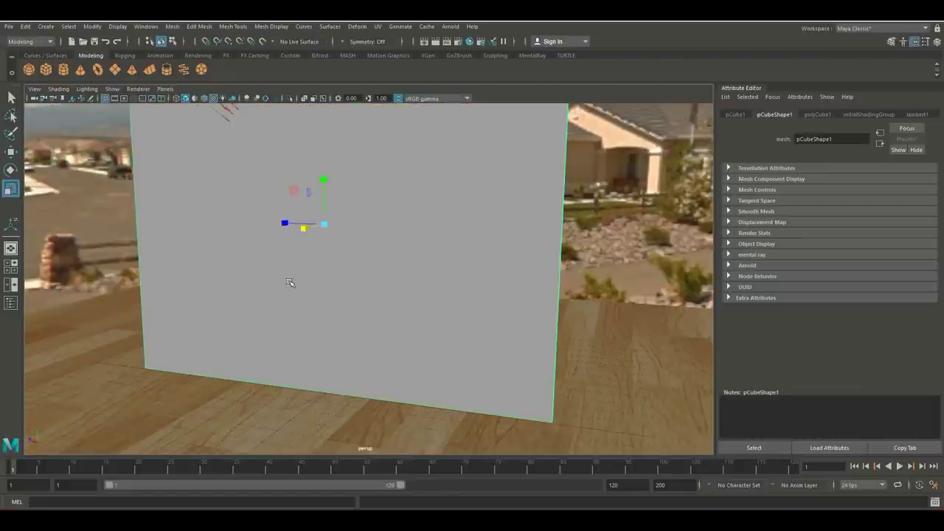
left_click_drag(322, 312, 352, 326, "alt")
right_click_drag(352, 327, 344, 328, "alt")
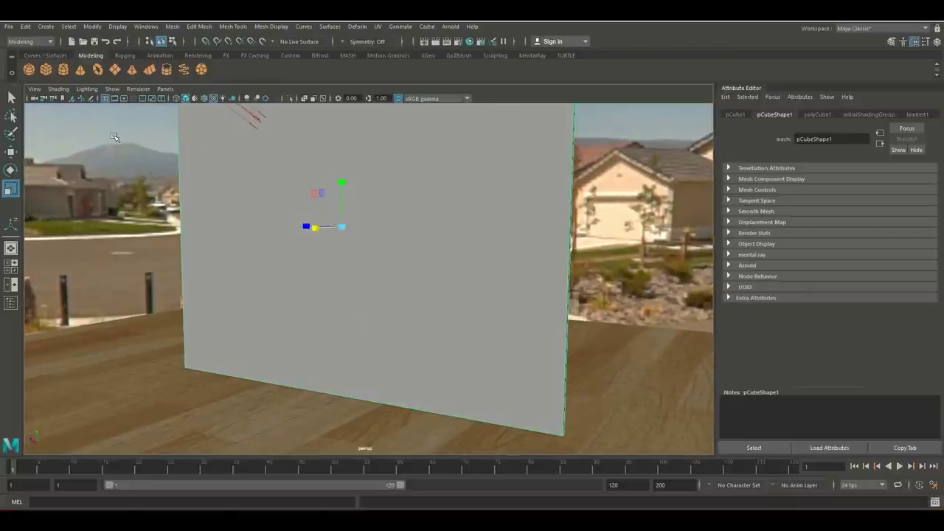
- Open the Bookmark Editor for the perspective view, enter 1 as the bookmark name and close the editor
left_click(34, 89)
mouse_move(129, 264)
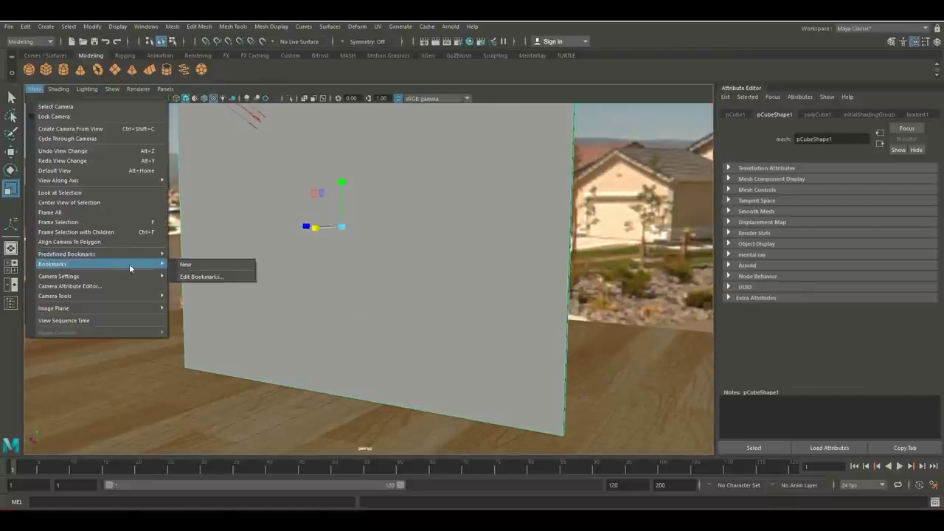
left_click(199, 275)
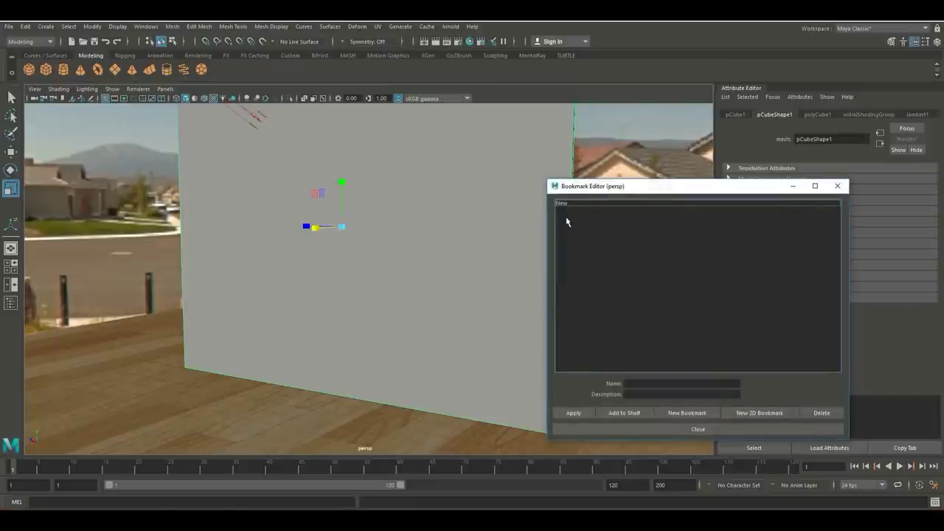
left_click(571, 205)
left_click(646, 364)
left_click(624, 382)
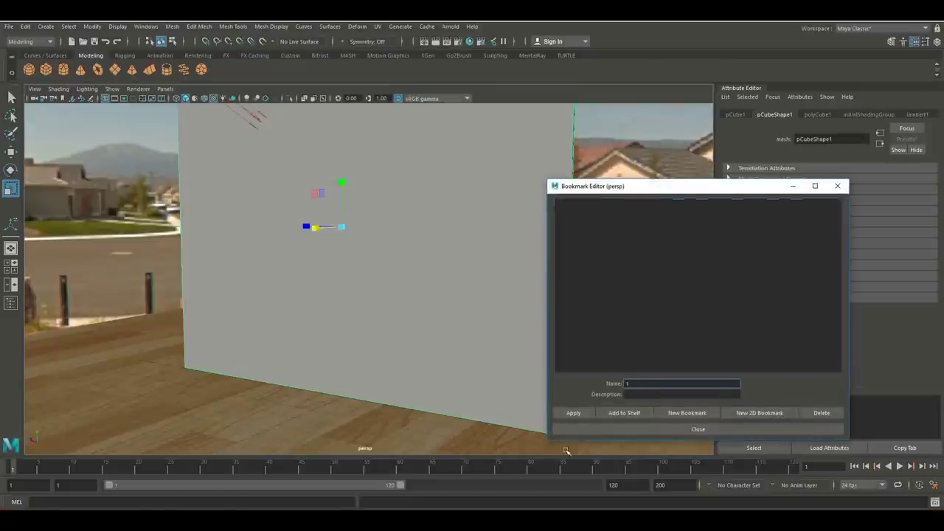
left_click(615, 432)
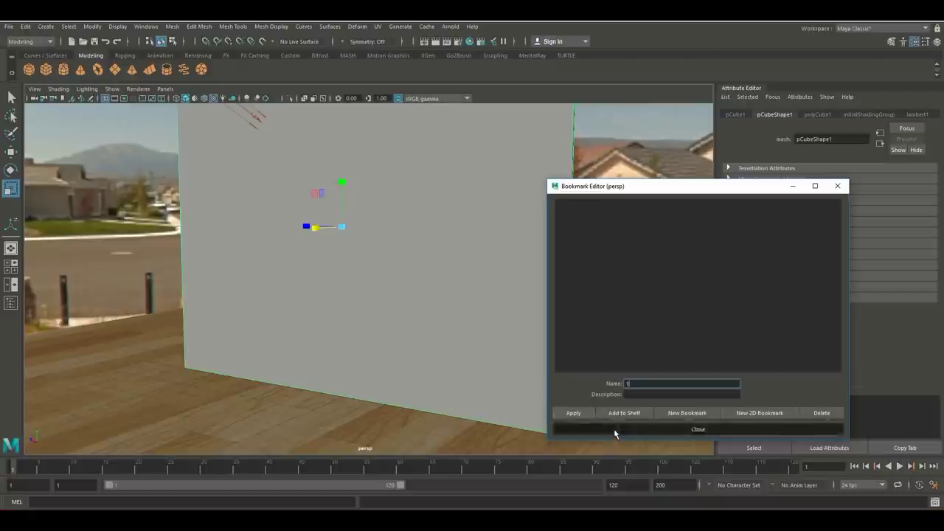
- Create a new camera bookmark for the perspective view facing the panel
left_click(34, 88)
mouse_move(164, 308)
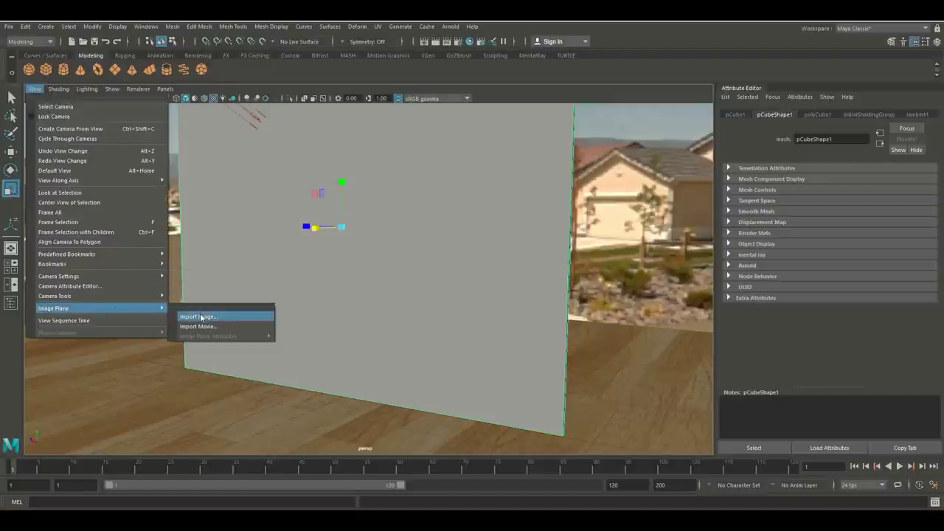
mouse_move(148, 264)
left_click(191, 266)
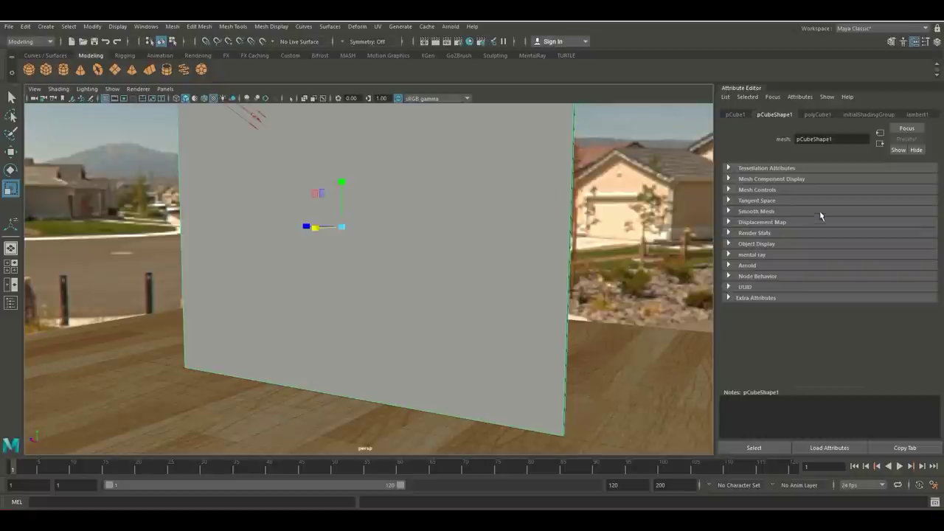
- Turn off Opaque in the panel shape's Arnold attributes
left_click(729, 265)
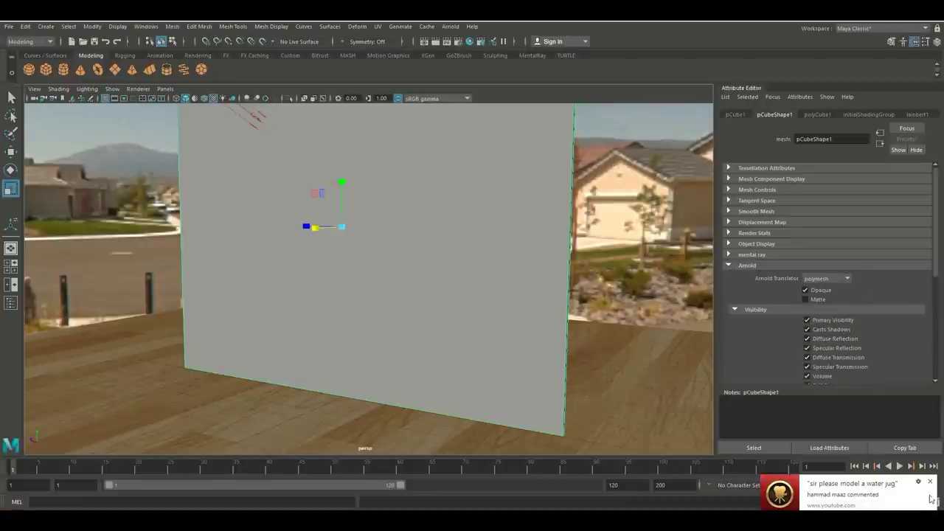
left_click(930, 483)
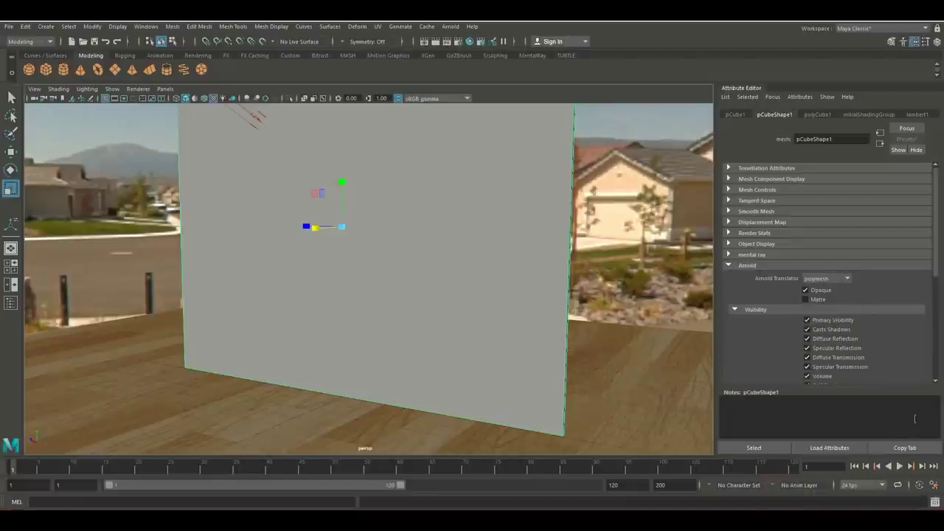
left_click(805, 290)
- Assign a new aiStandardSurface material to the panel
right_click_drag(439, 227, 434, 473)
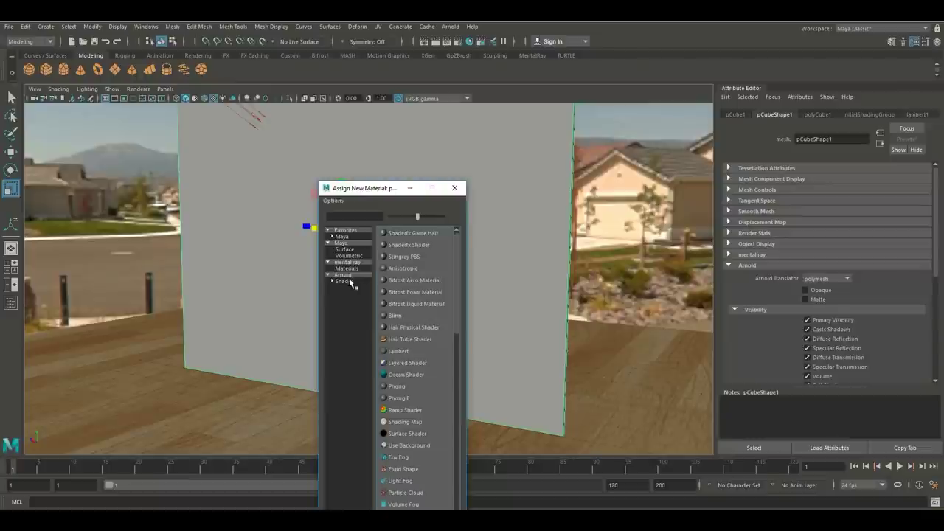
left_click(345, 276)
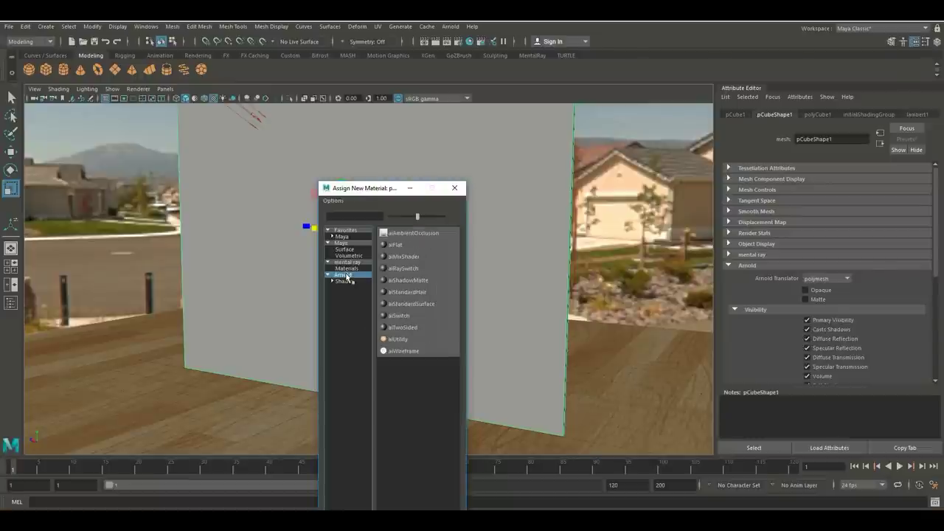
left_click(424, 304)
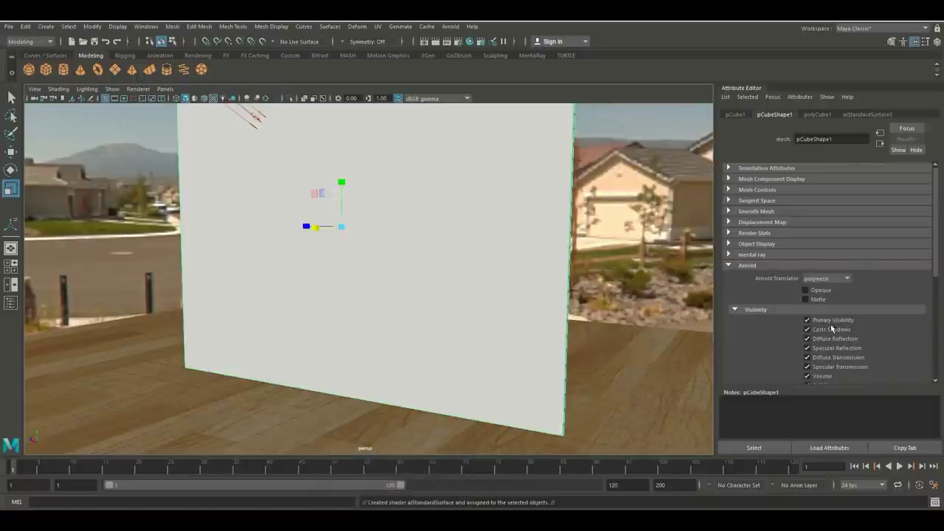
- Bring the Arnold RenderView beside the panel material's settings, make the base color black and reduce the base weight to its minimum
left_click_drag(922, 225, 25, 254)
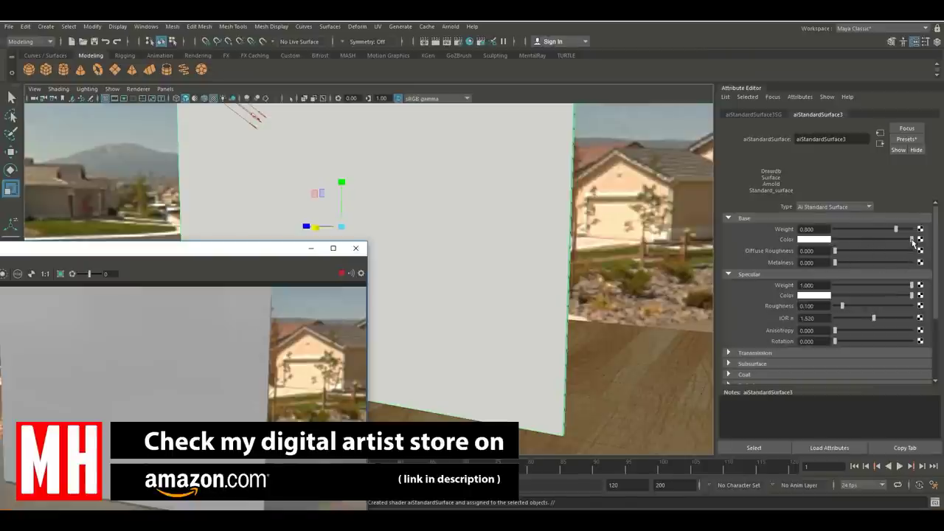
left_click_drag(912, 242, 811, 251)
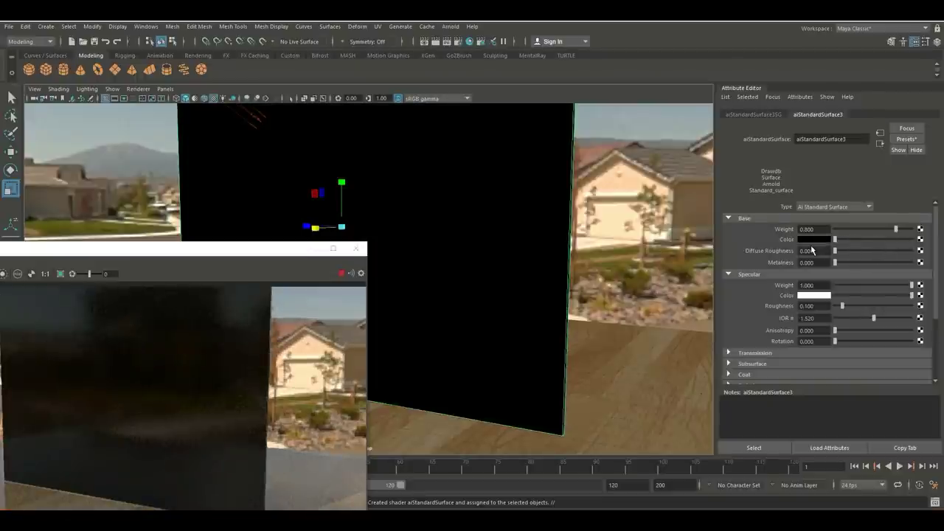
left_click_drag(896, 231, 806, 238)
- Set the panel material's transmission weight to 1 and its scatter anisotropy to -0.714
scroll(849, 310, "down", 2)
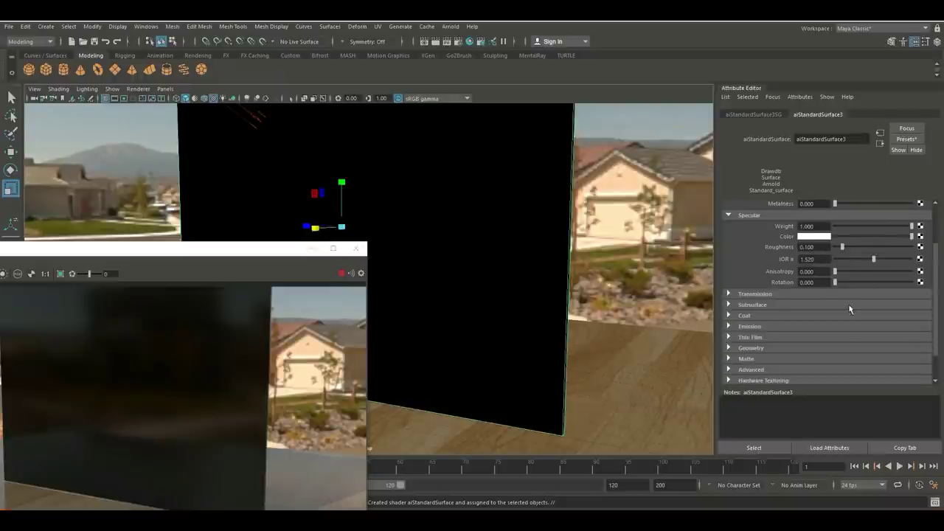
left_click(729, 295)
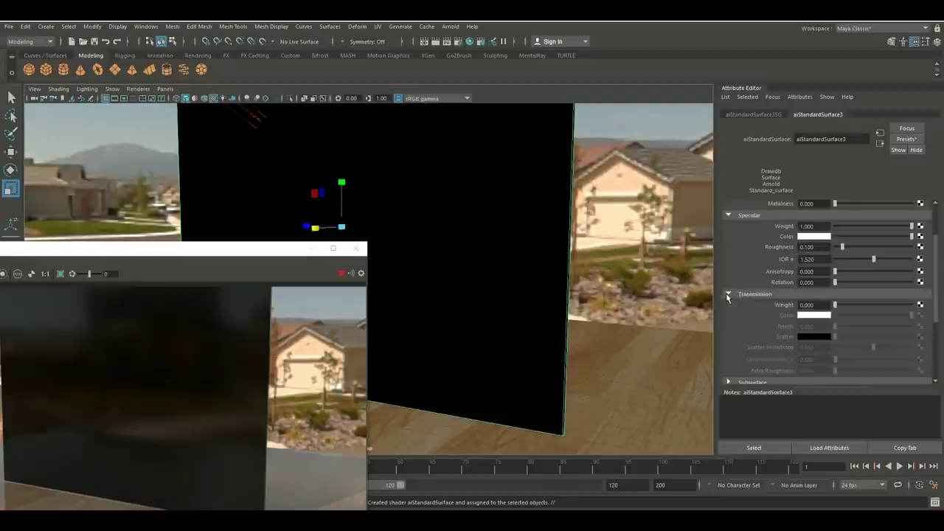
left_click(840, 305)
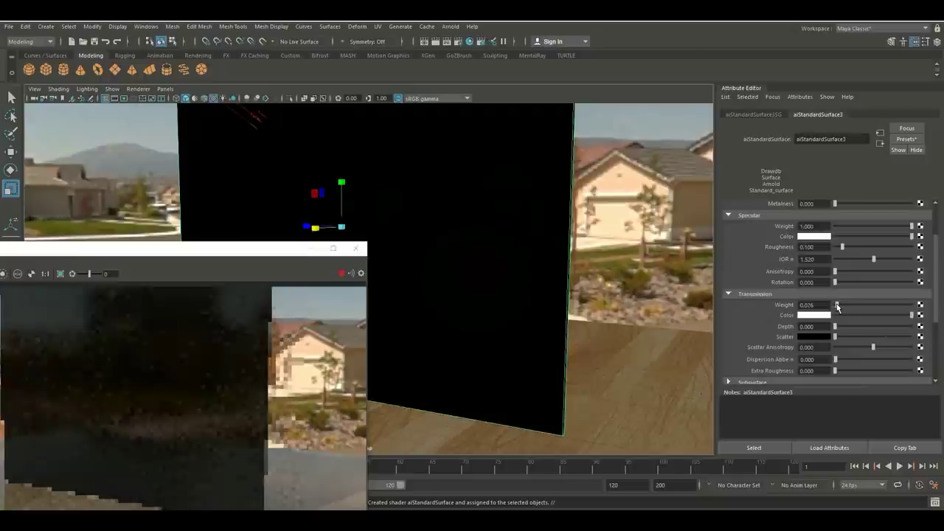
left_click_drag(841, 309, 933, 311)
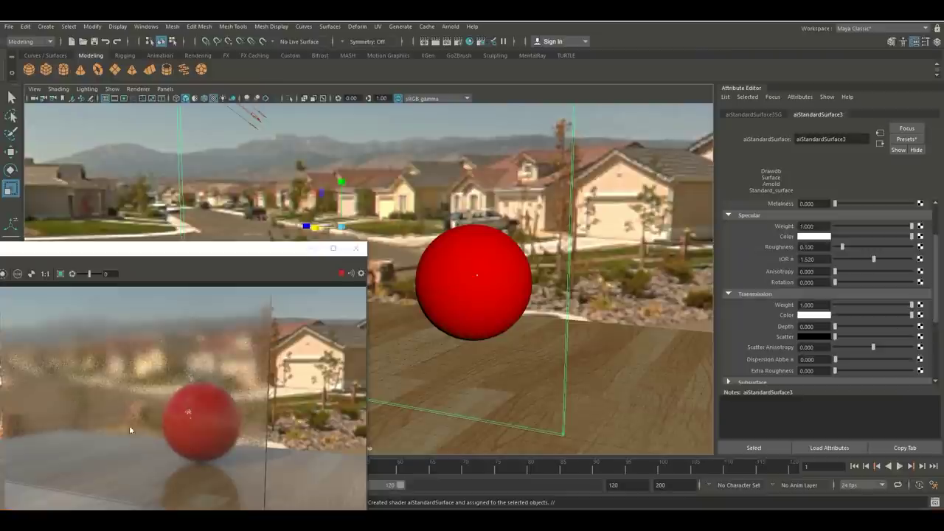
left_click_drag(873, 347, 812, 348)
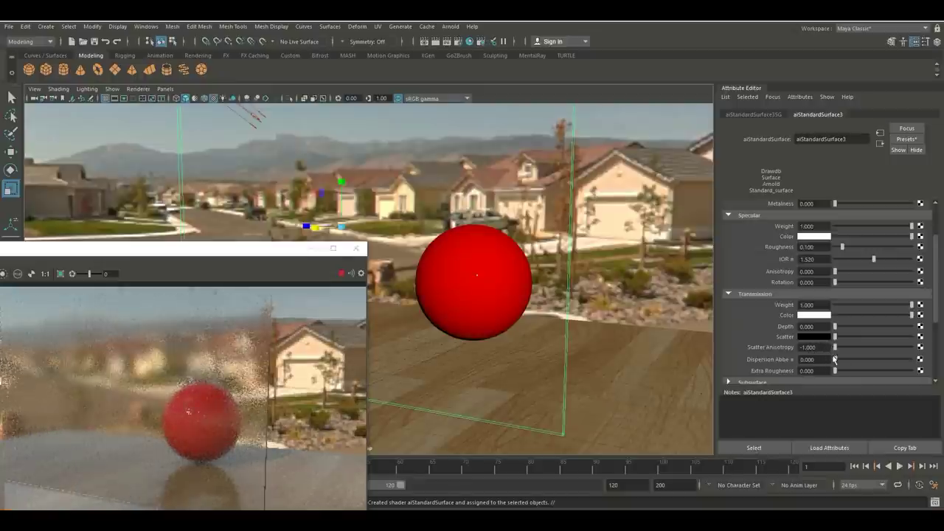
mouse_move(837, 353)
left_mouse_down()
mouse_move(914, 356)
mouse_move(846, 352)
left_mouse_up()
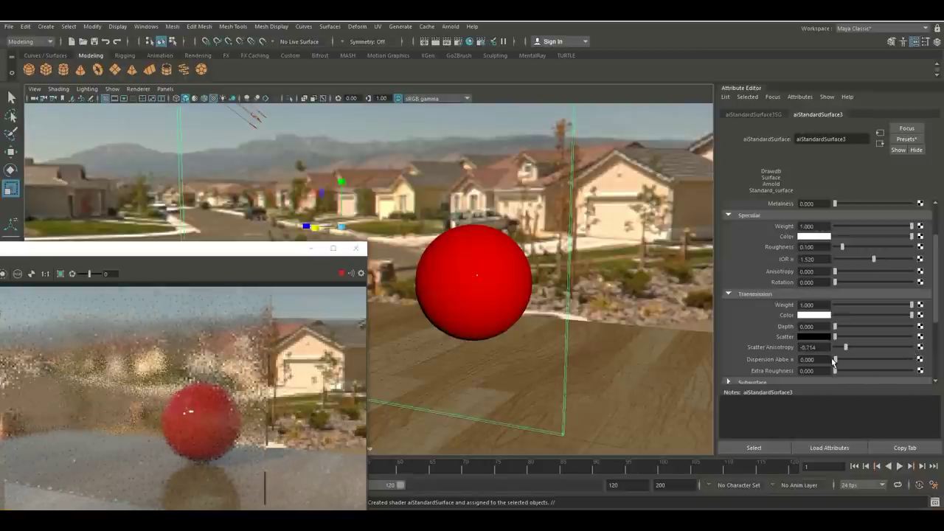
- Open the render settings and examine the file output, image size and System options
left_click(457, 41)
left_click_drag(311, 153, 563, 153)
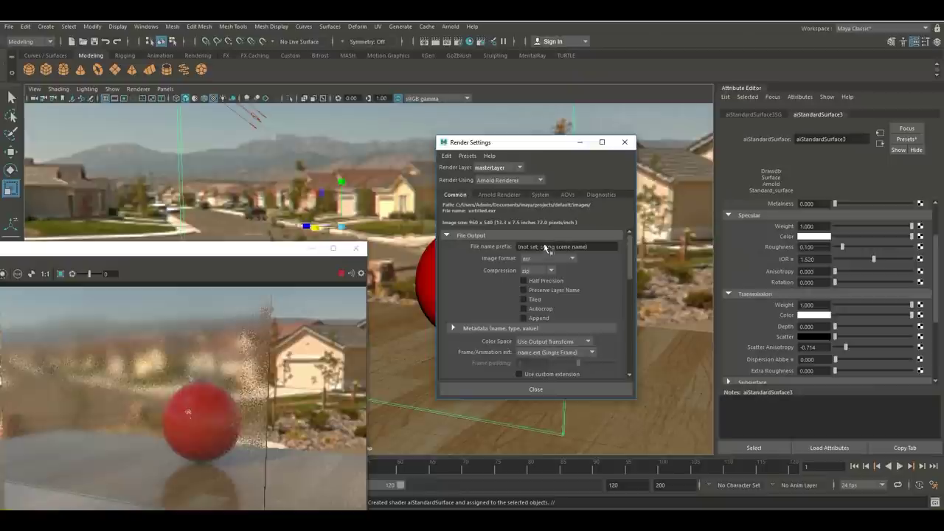
scroll(549, 295, "down", 5)
scroll(550, 306, "down", 3)
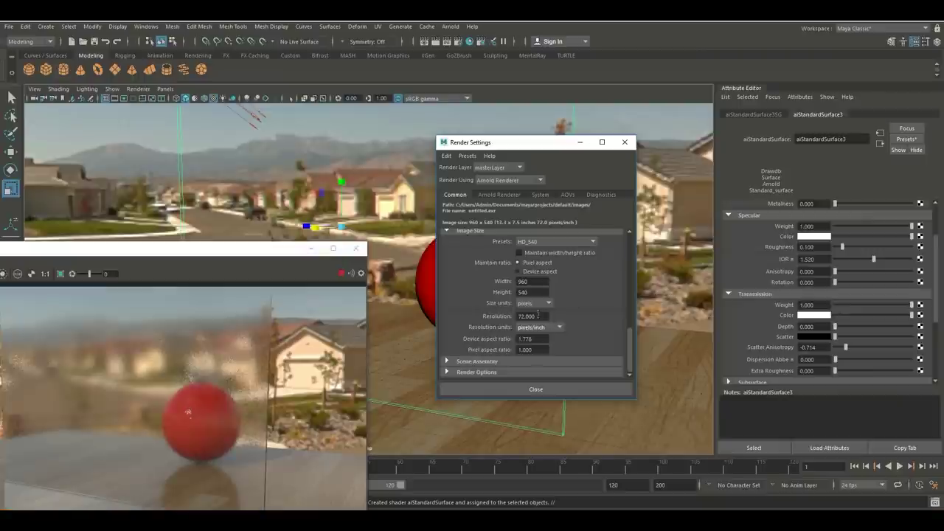
scroll(539, 302, "up", 8)
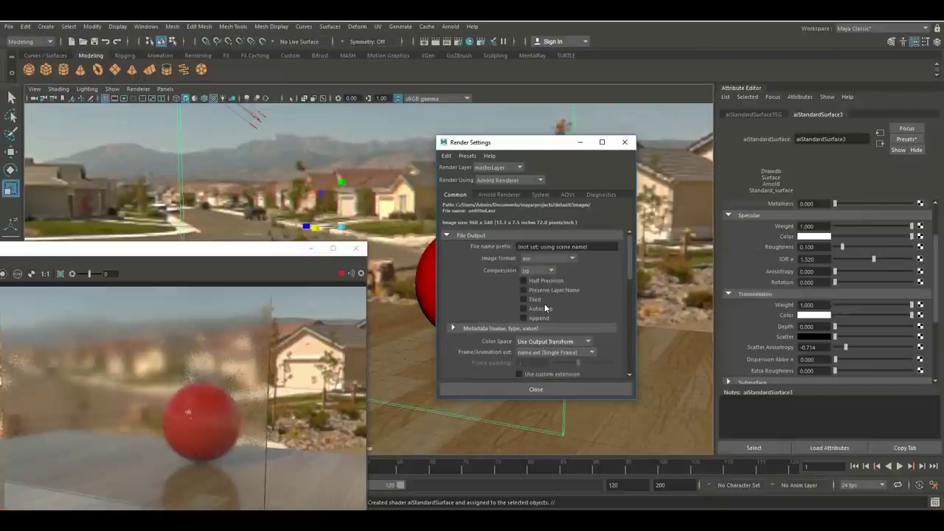
left_click(545, 196)
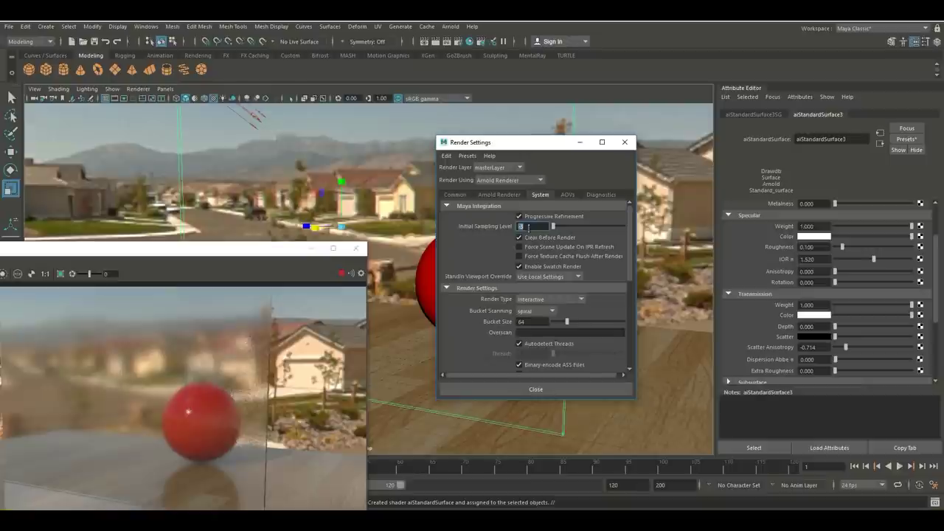
- Set the Diffuse and Camera (AA) samples to 4 in the Arnold Renderer sampling settings
left_click(507, 194)
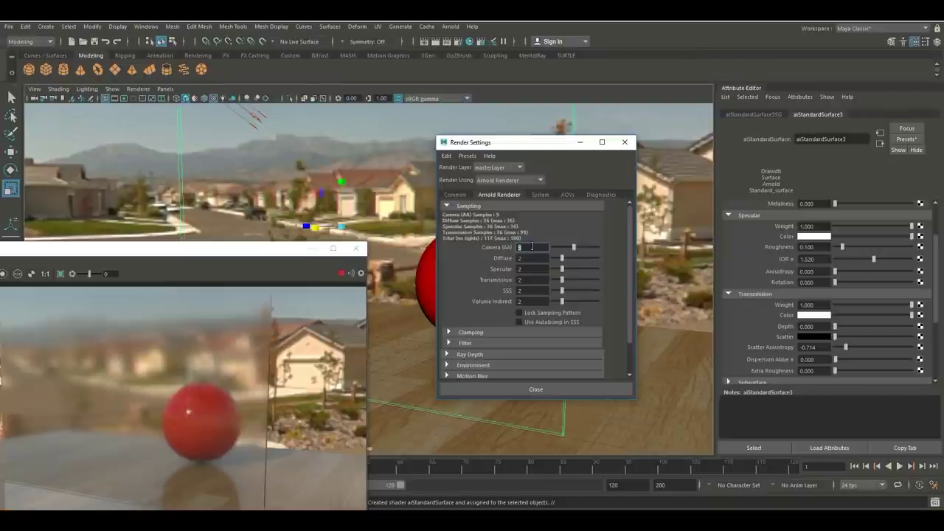
left_click(531, 259)
left_click(525, 269)
left_click(531, 279)
left_click(532, 257)
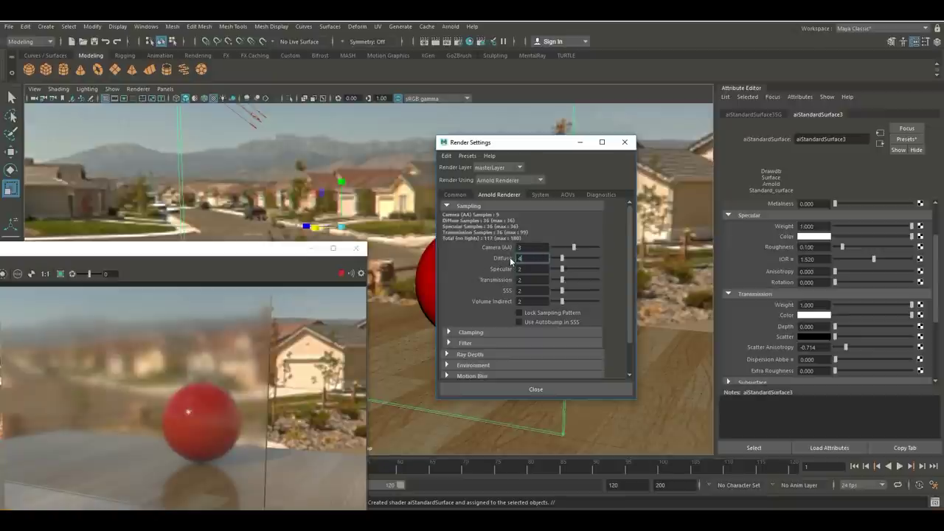
type("4")
key("Return")
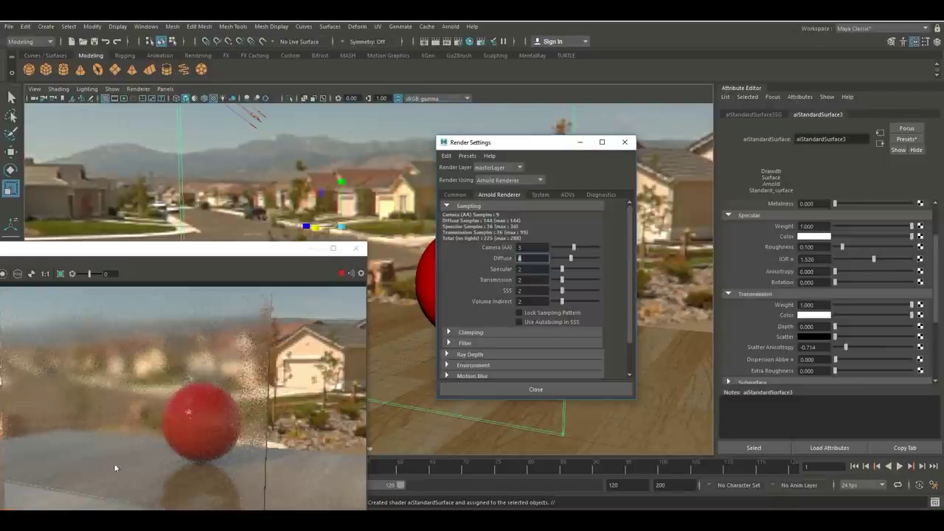
double_click(540, 247)
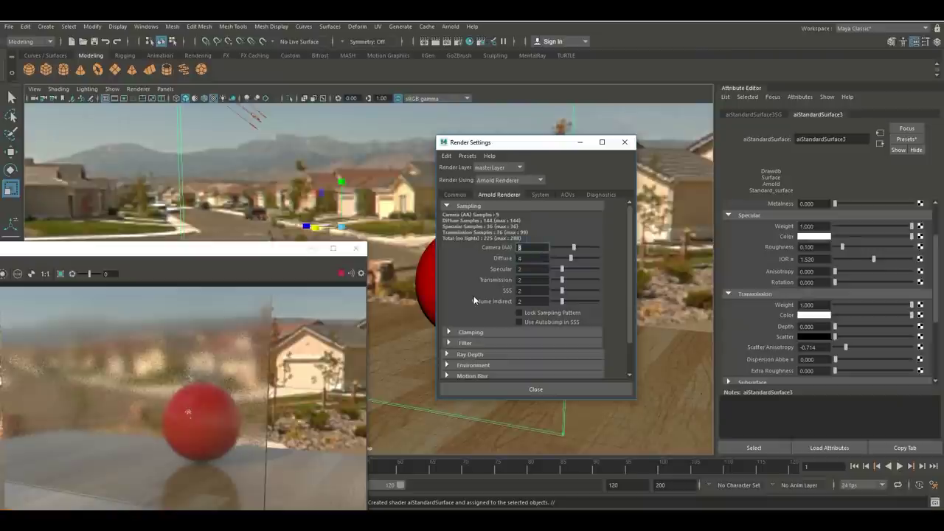
type("4")
key("Return")
- Set the Specular and Transmission samples to 4
double_click(528, 269)
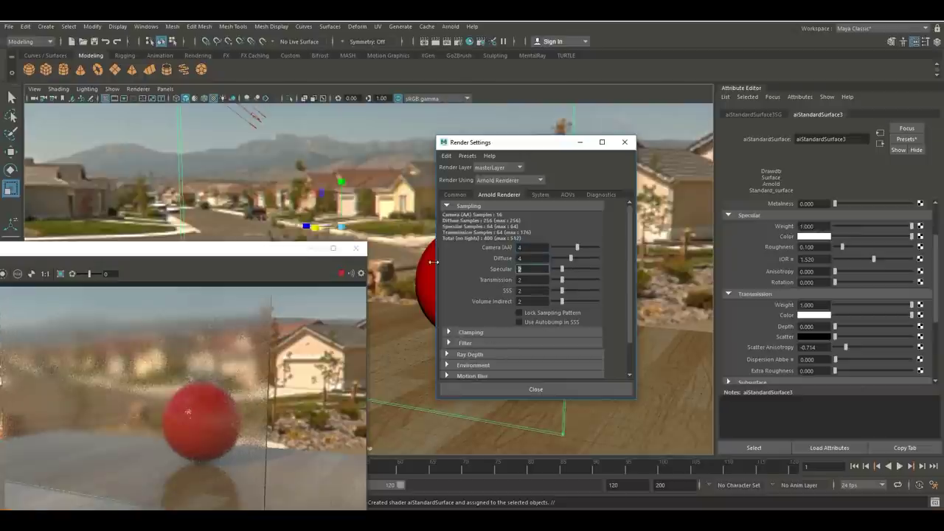
key("Return")
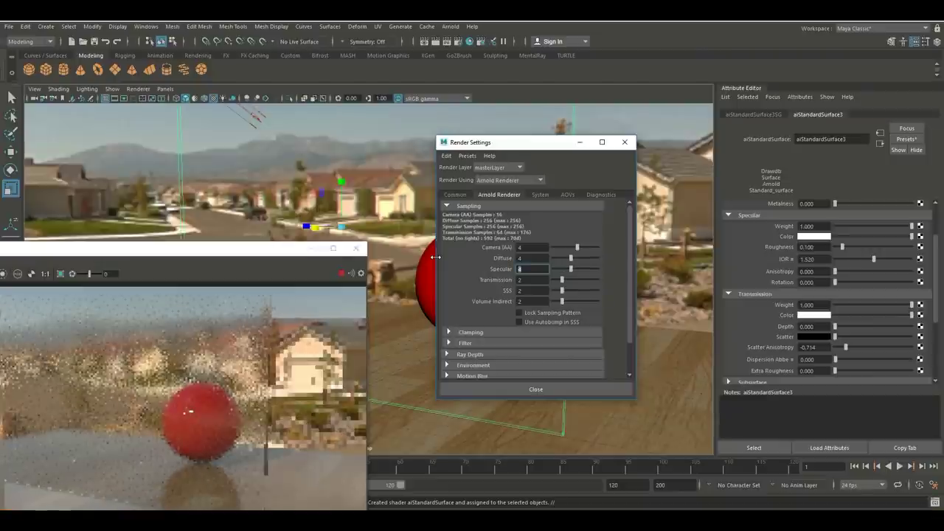
double_click(525, 280)
type("4")
key("Return")
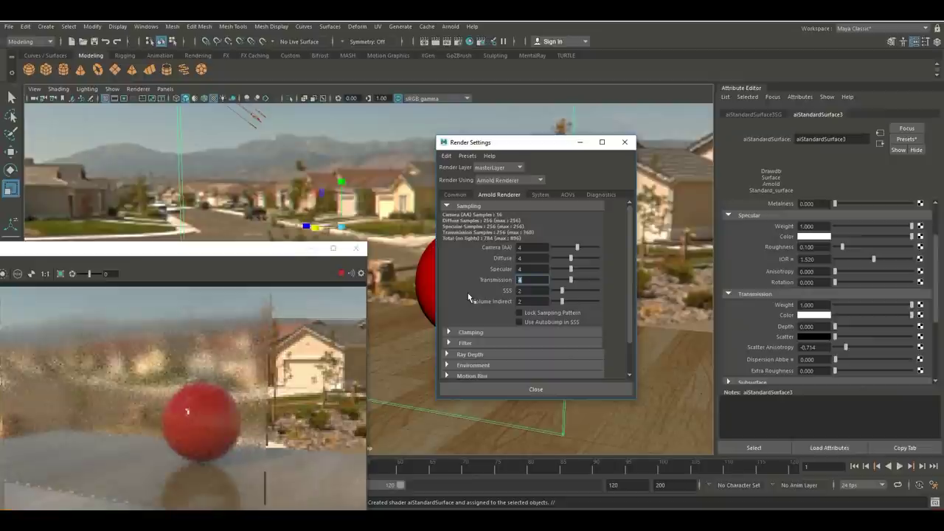
- Set the SSS samples to 4 and reposition the RenderView window so more of the live render shows
double_click(521, 291)
type("4")
key("Return")
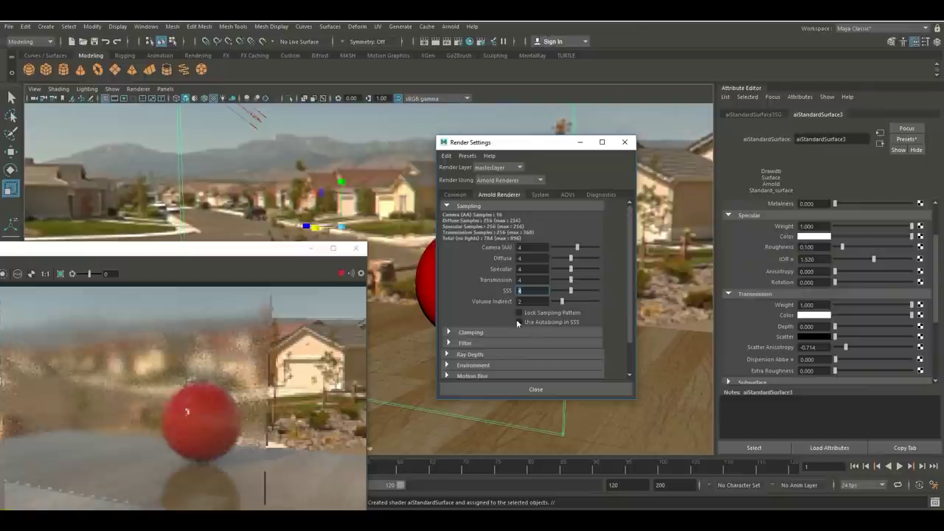
left_click_drag(249, 248, 287, 151)
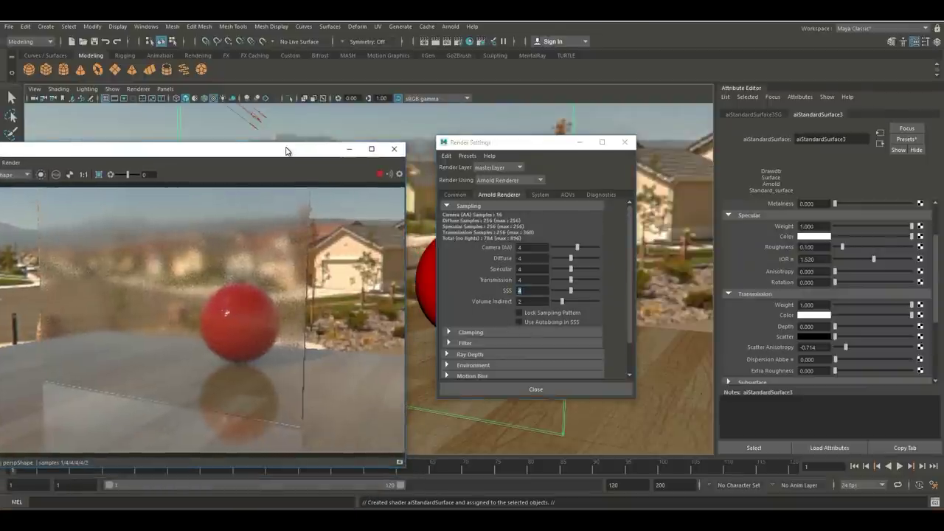
- Clear the render windows off the glass panel in the viewport and duplicate the panel
left_click(581, 145)
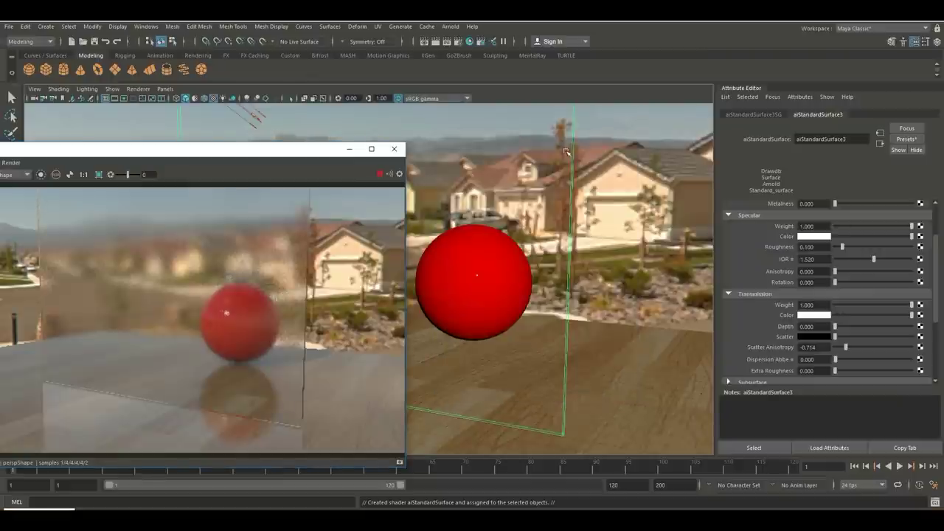
left_click_drag(328, 151, 886, 148)
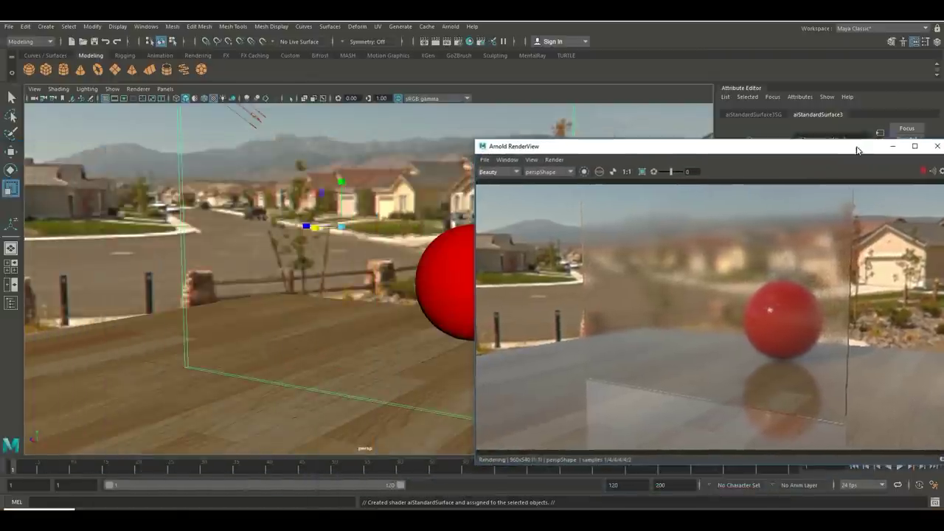
left_click(195, 344)
left_click(241, 310)
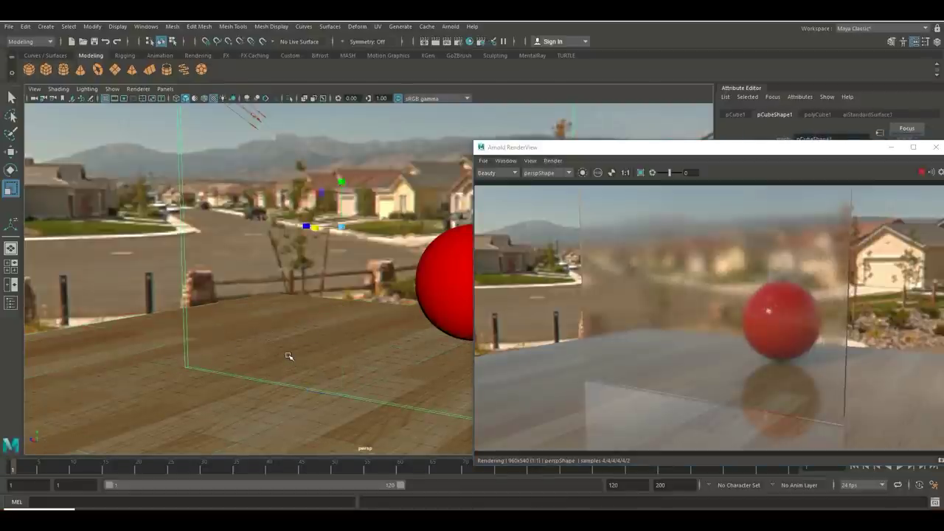
key("ctrl+d")
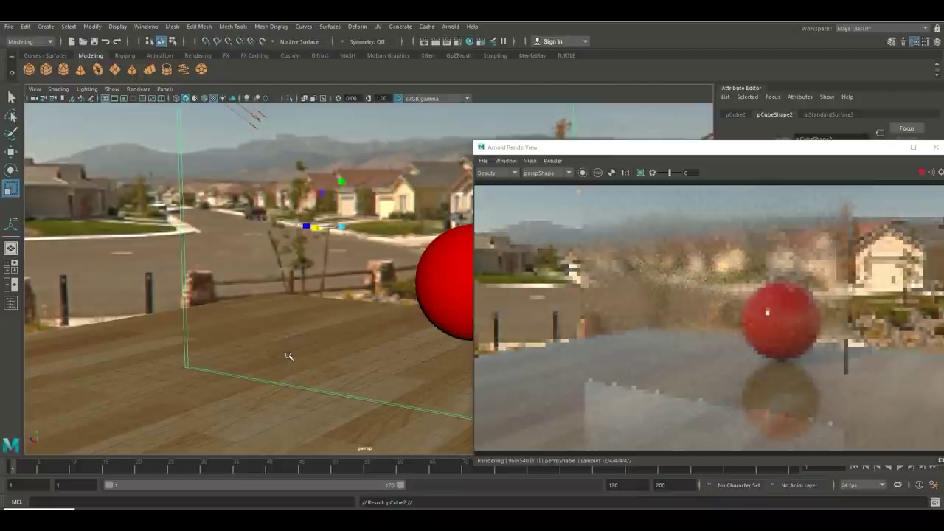
- Move the duplicated panel away from the original so the two stand offset, checking the spacing in wireframe
left_click_drag(660, 148, 792, 146)
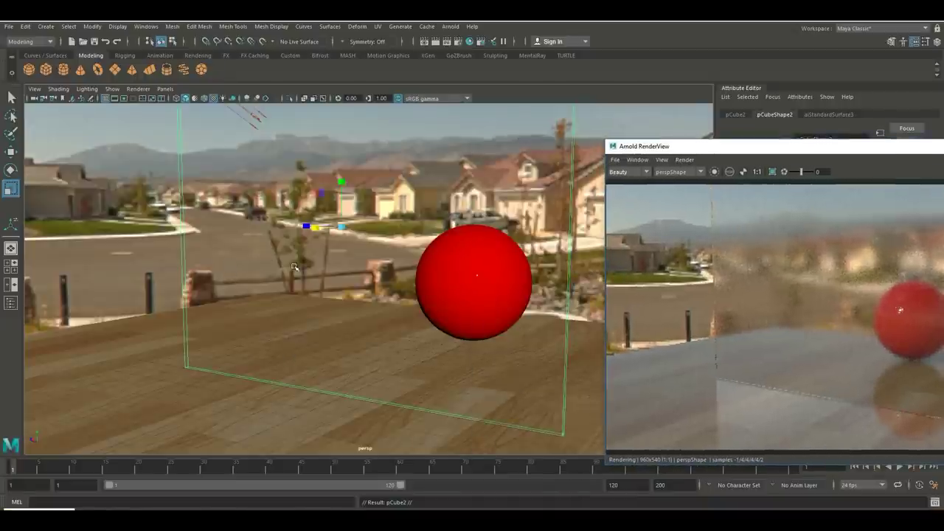
left_click_drag(352, 283, 328, 310, "alt")
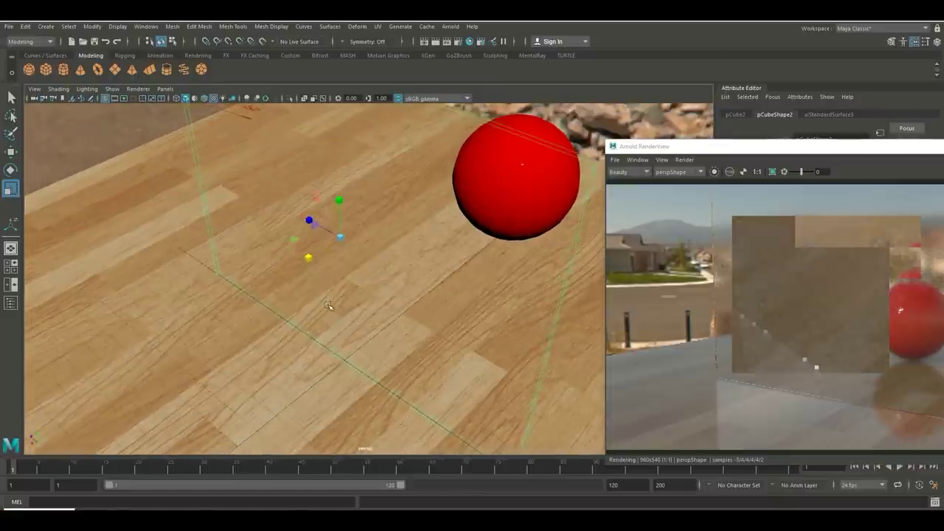
key("w")
left_click_drag(307, 260, 273, 286)
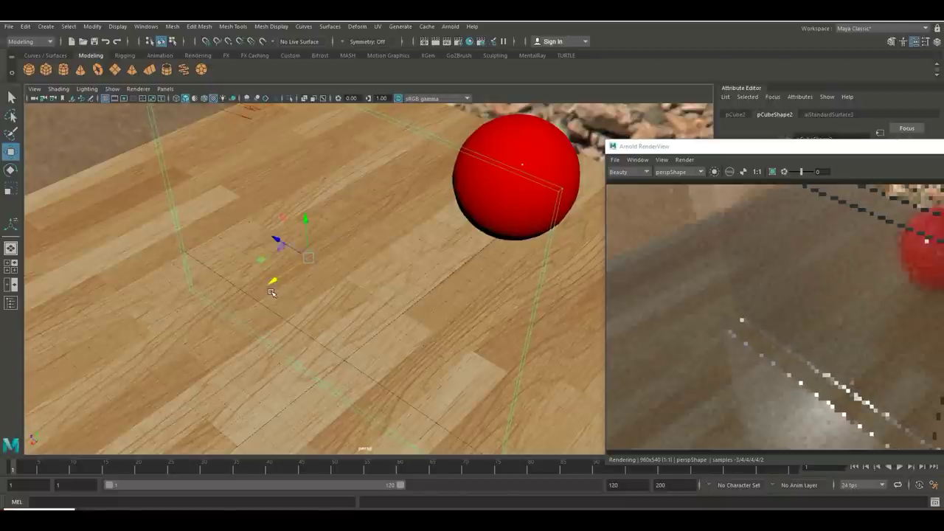
key("4")
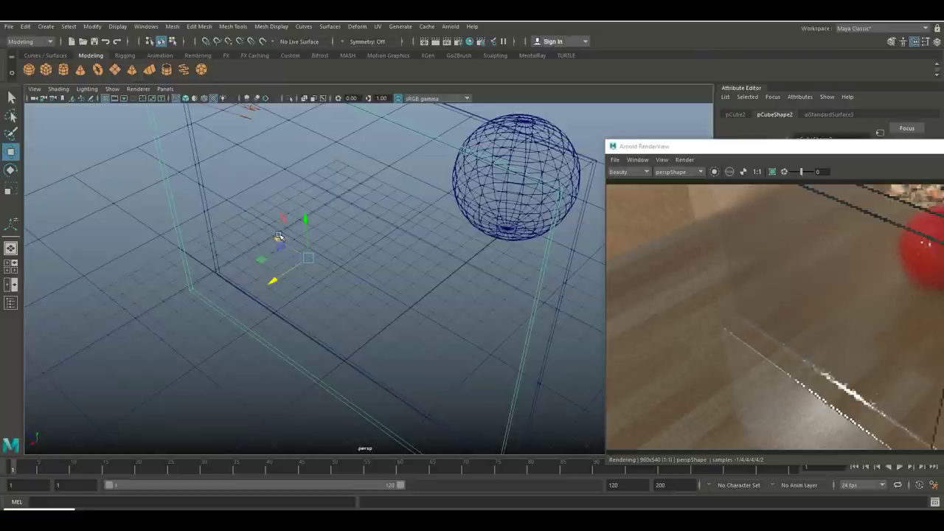
left_click_drag(274, 236, 244, 223)
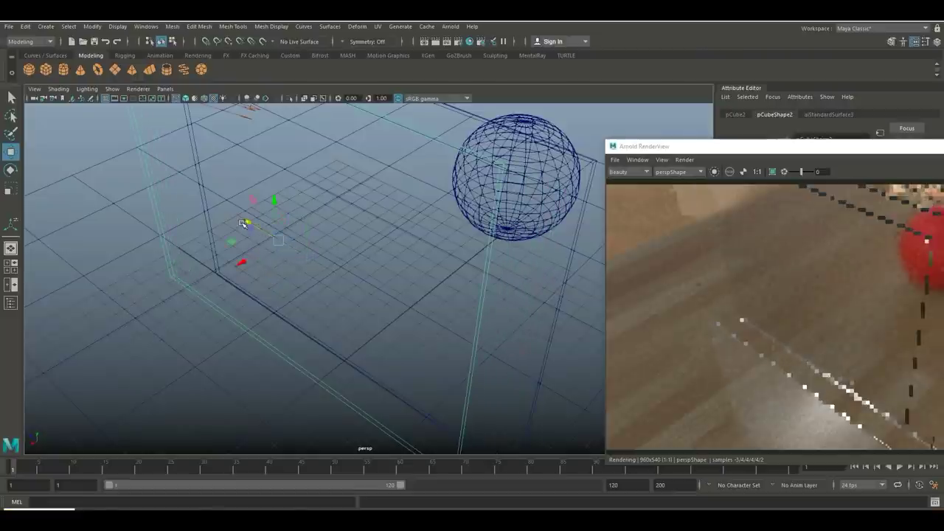
- Repeat the duplicate with the same offset for three more glass panels, restore textured shading and bring the live render over the viewport
key("shift+d")
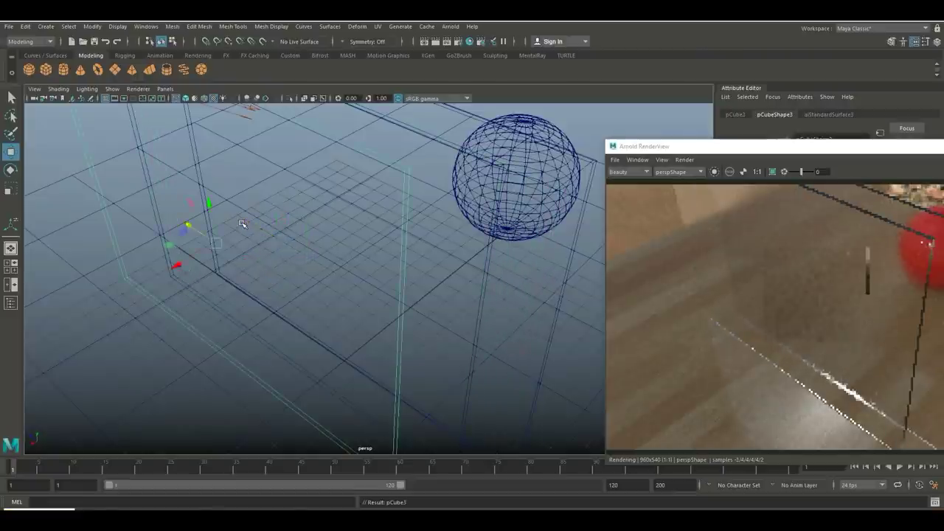
key("shift+d")
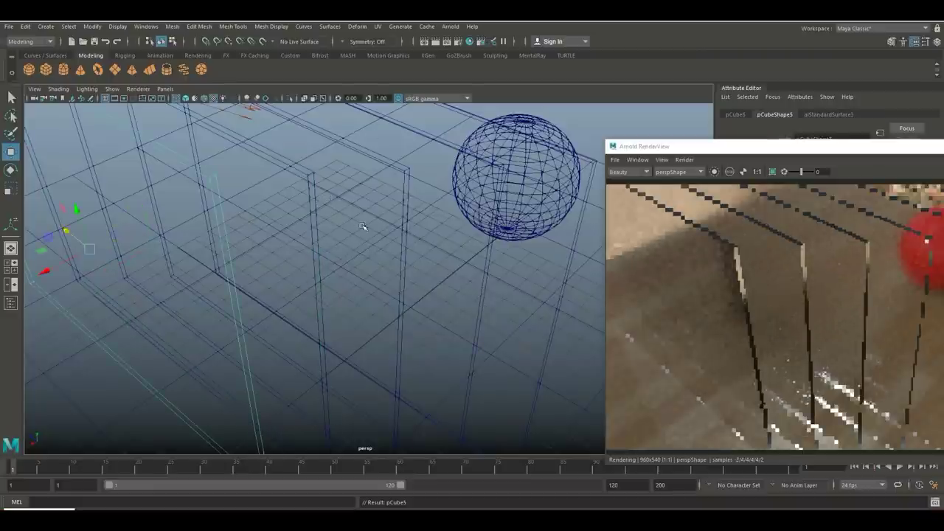
key("6")
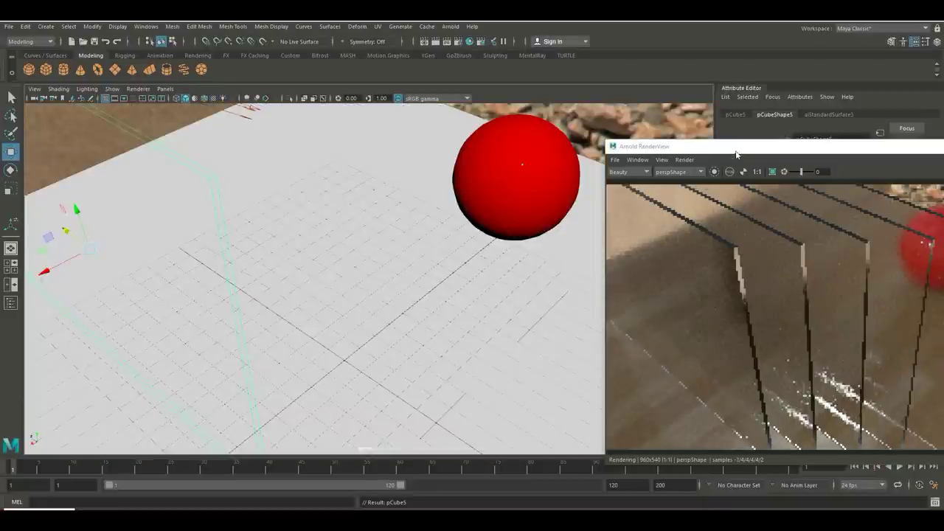
mouse_move(730, 148)
left_mouse_down()
mouse_move(477, 153)
mouse_move(172, 116)
left_mouse_up()
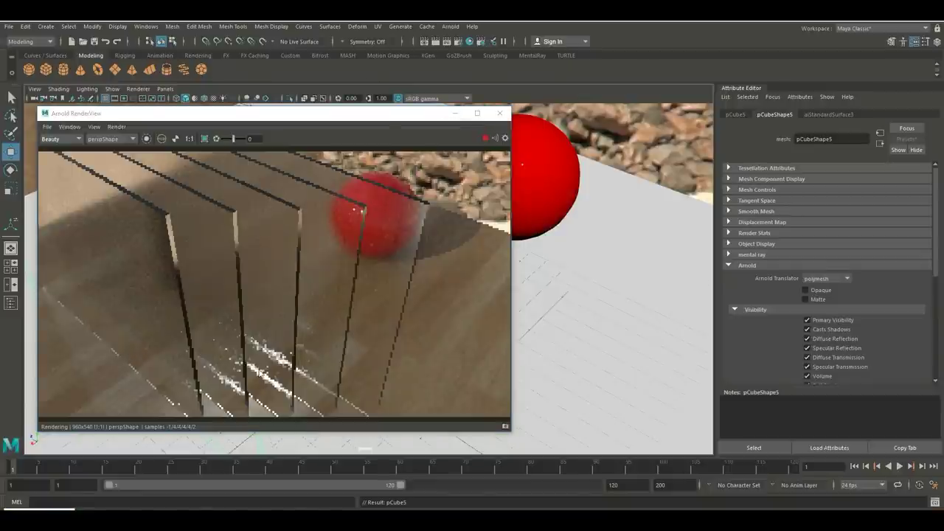
- Reopen the render settings beside the live render and test Transmission samples of 10, 0 and 1
left_click(463, 43)
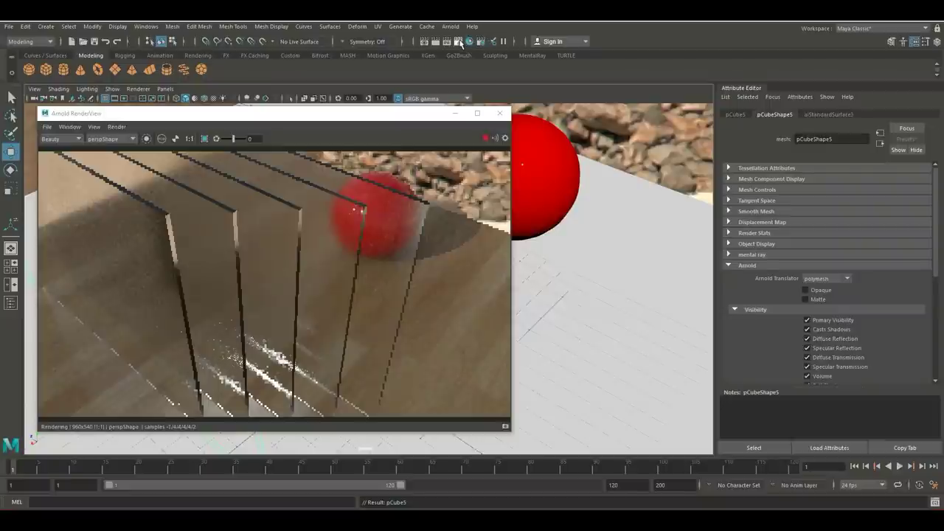
left_click_drag(534, 139, 631, 111)
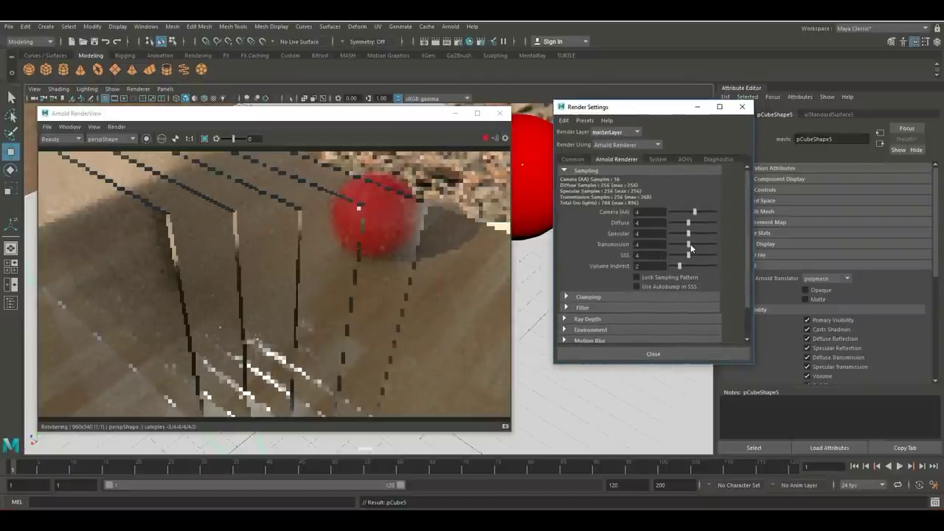
left_click_drag(689, 247, 715, 246)
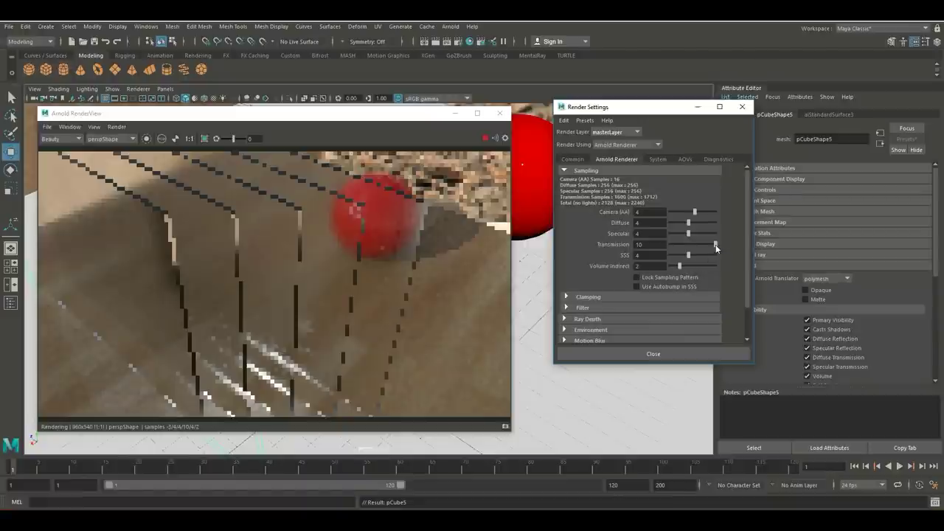
left_click_drag(716, 243, 657, 241)
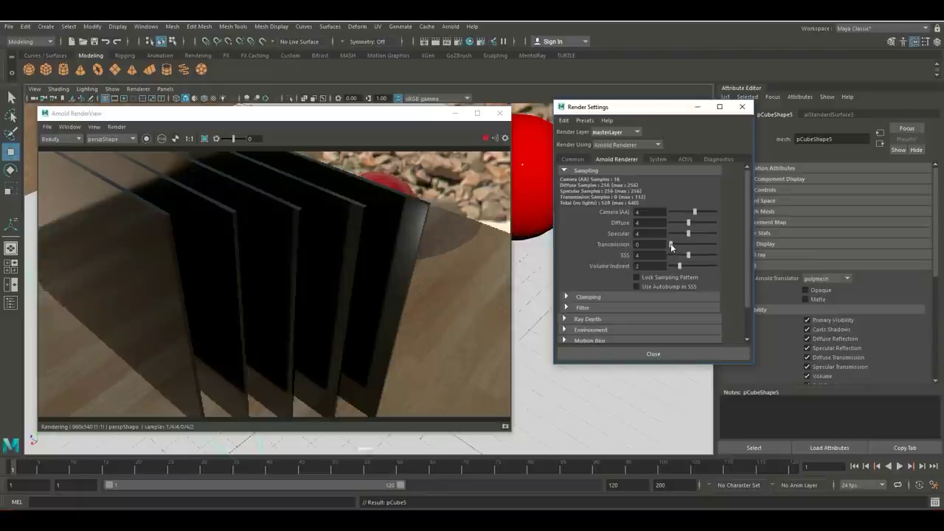
left_click_drag(673, 244, 677, 246)
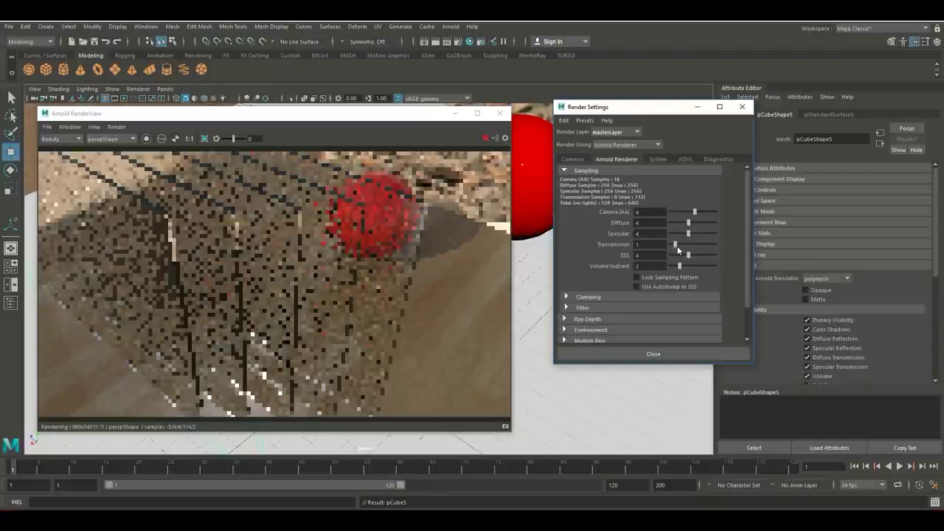
- Raise the Transmission samples one at a time through 2, 3 and 4 to 5
left_click(643, 245)
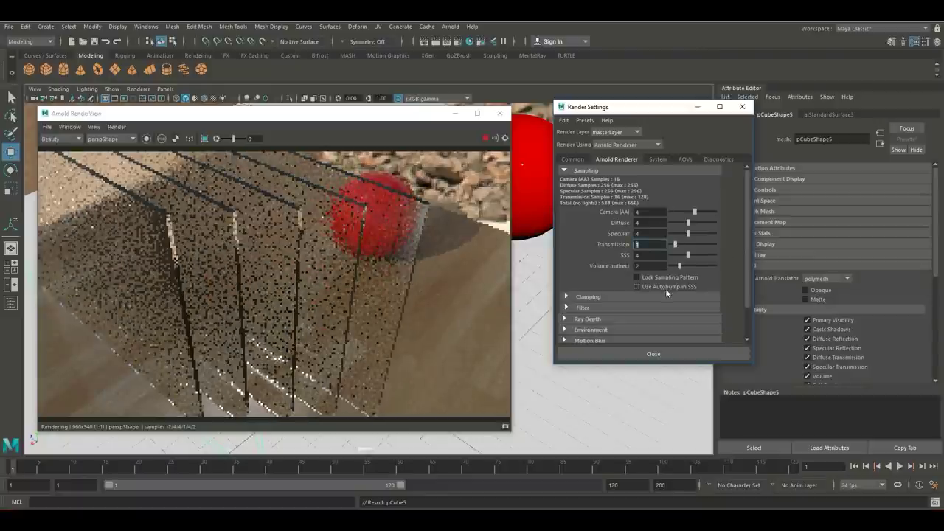
type("2")
key("Return")
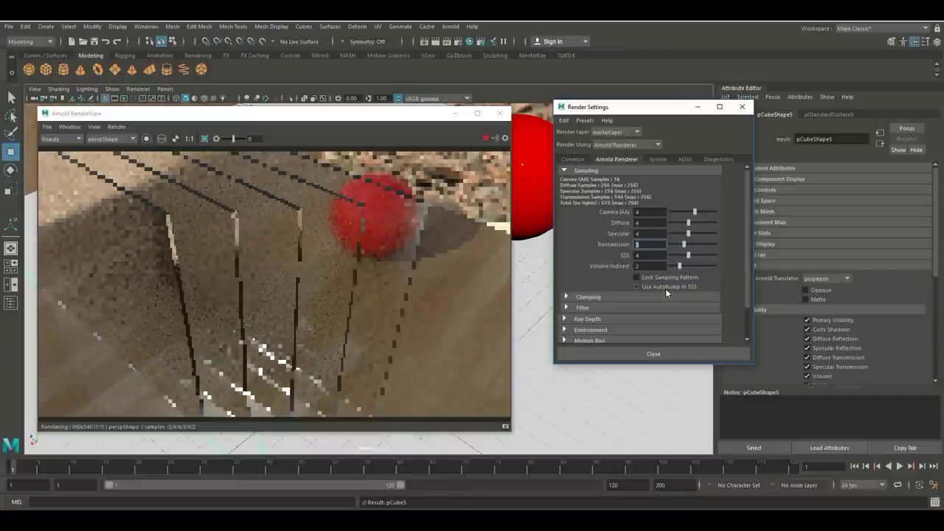
type("3")
key("Return")
type("4")
key("Return")
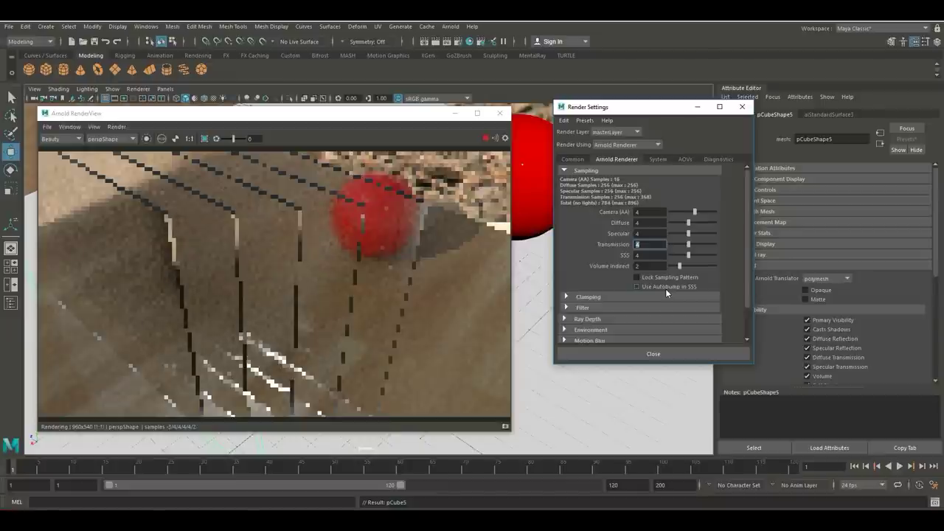
type("5")
key("Return")
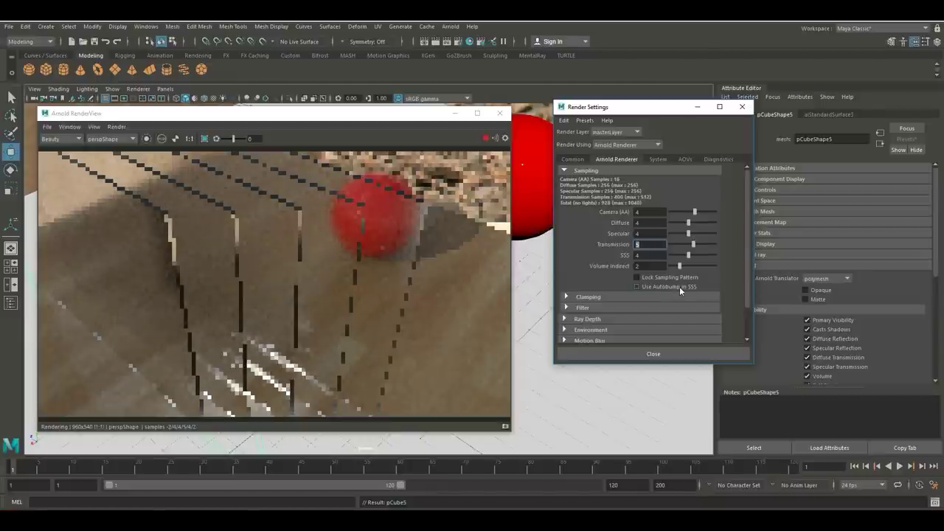
- Move the RenderView and Render Settings windows aside, select a glass panel and show its shader's Transmission attributes
left_click_drag(422, 121, 362, 245)
left_click_drag(660, 108, 596, 405)
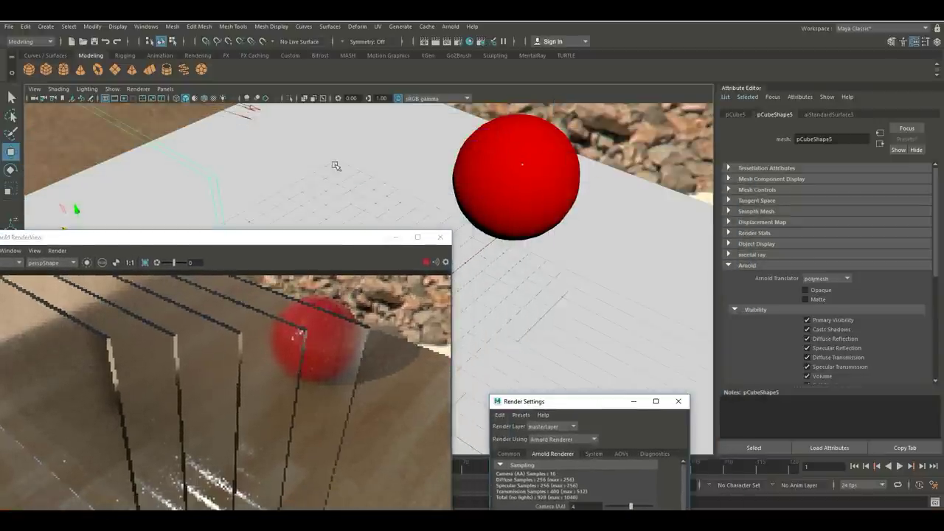
left_click(366, 204)
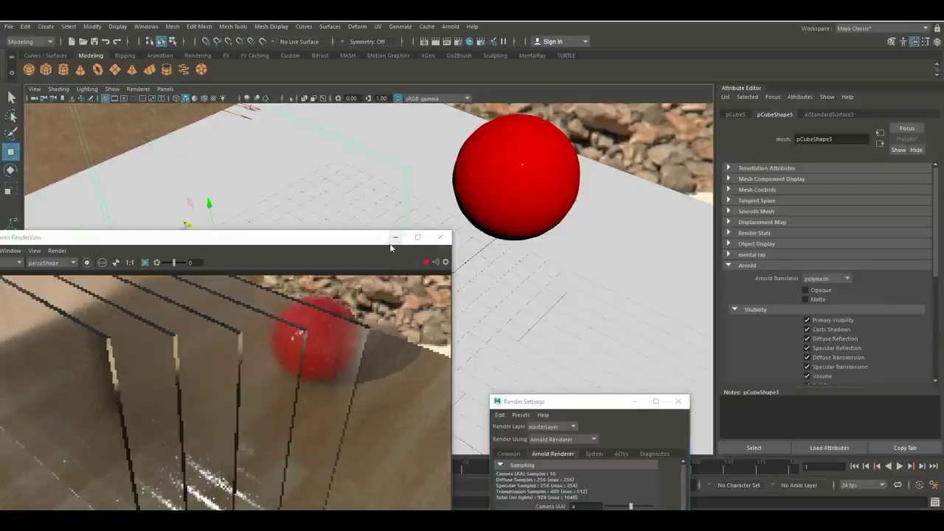
left_click(835, 115)
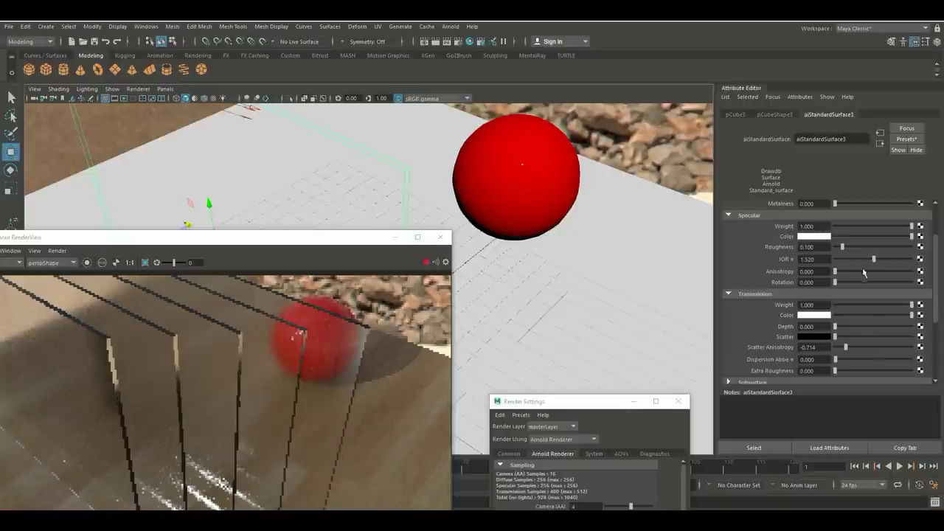
scroll(864, 287, "down", 2)
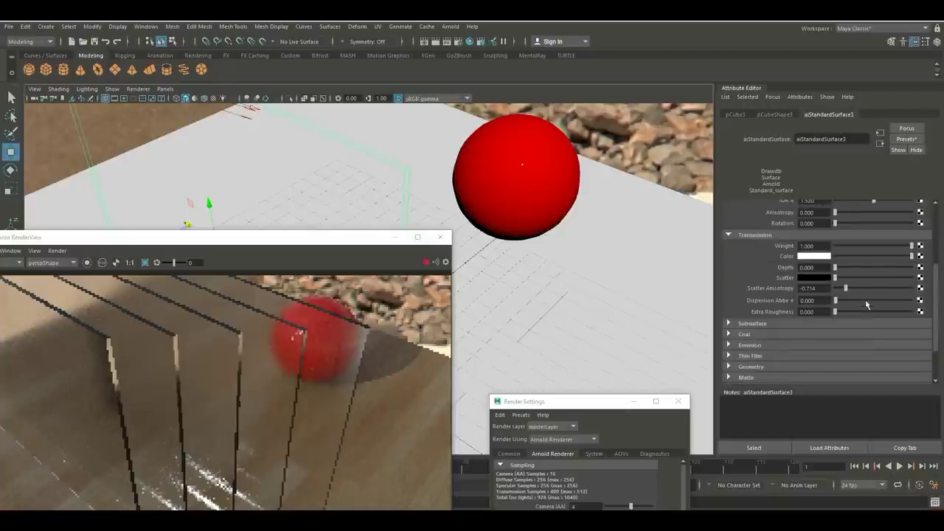
- Try red, green, yellow and red again as the glass shader's Transmission color
left_click(812, 256)
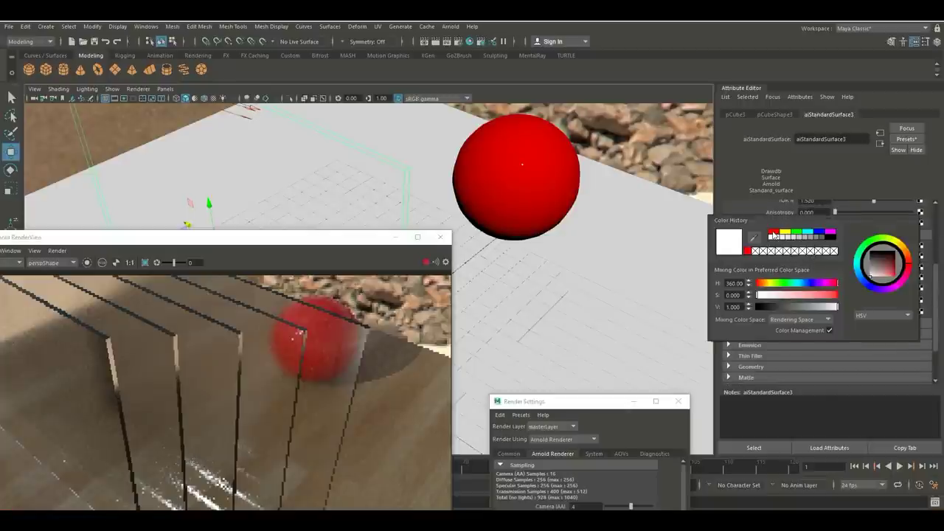
left_click(773, 234)
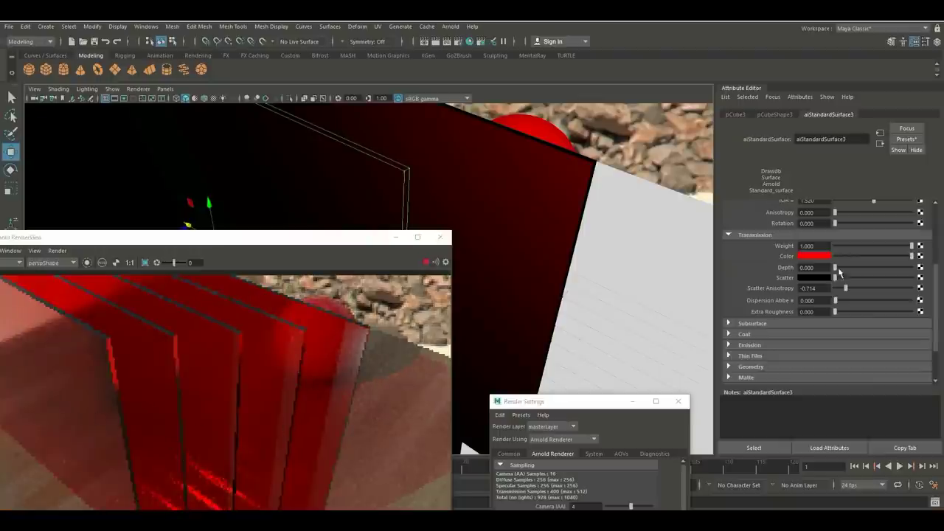
left_click(816, 258)
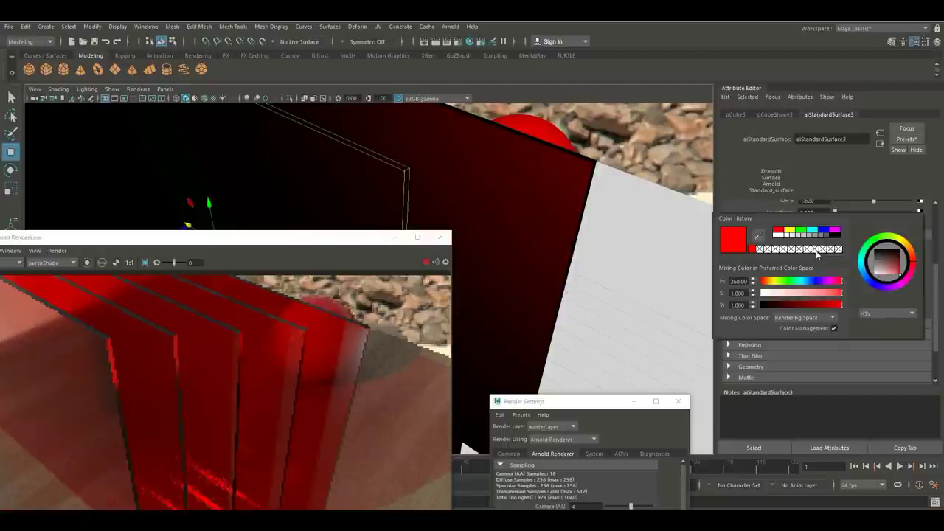
left_click(802, 232)
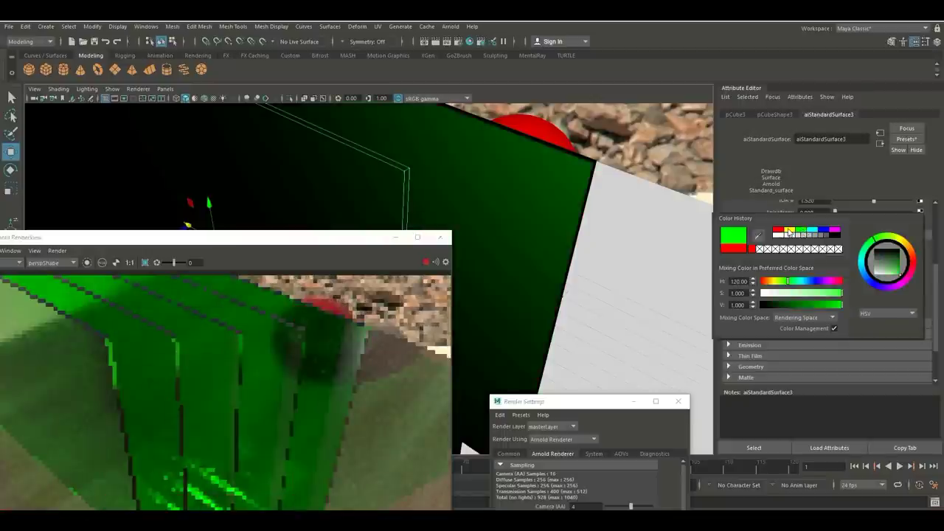
left_click(789, 232)
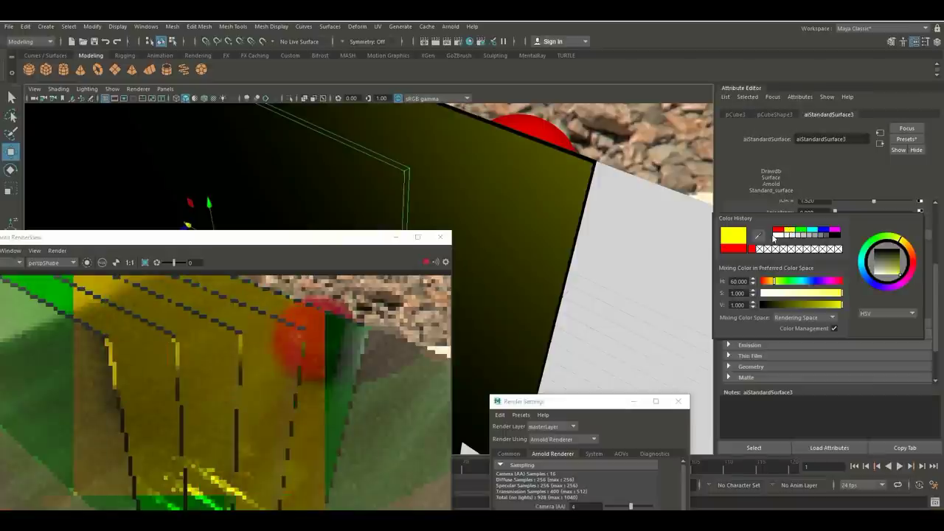
left_click(779, 232)
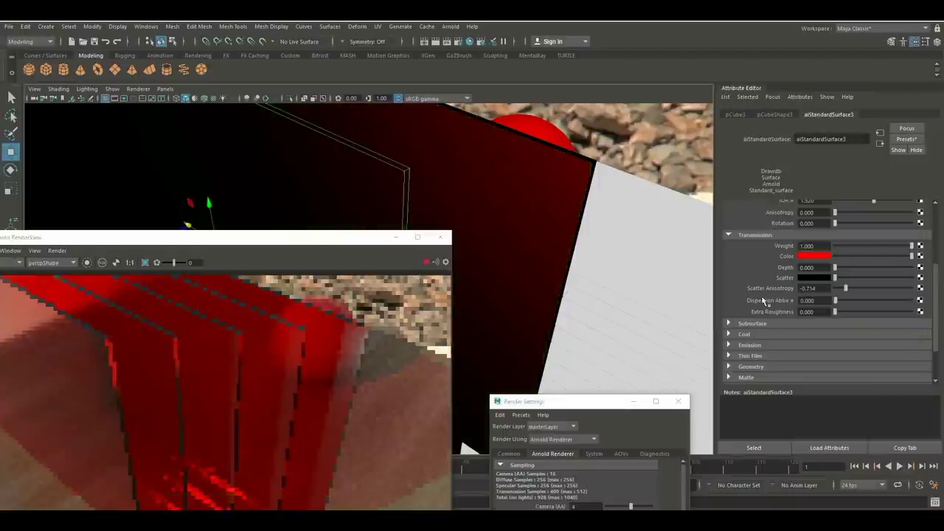
- Set the glass shader's Transmission color to white and move the RenderView up to show the whole render
left_click(806, 259)
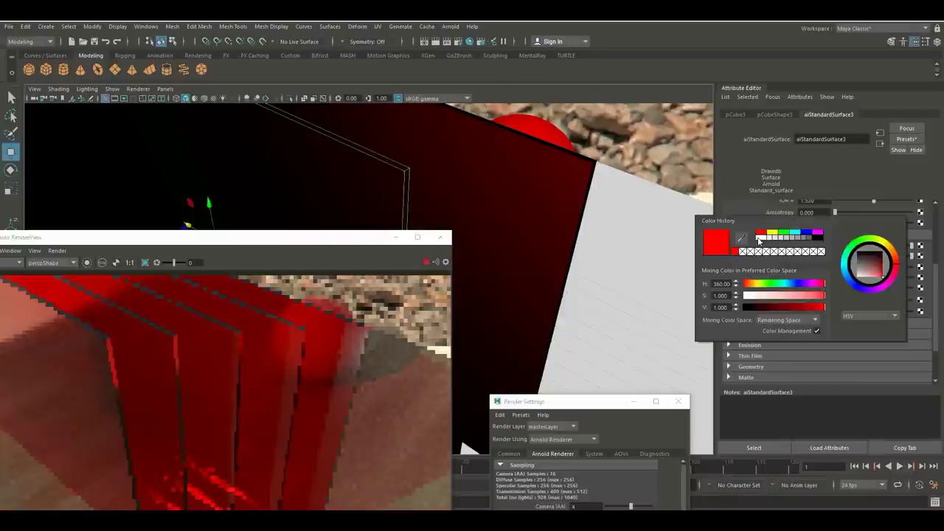
left_click(759, 242)
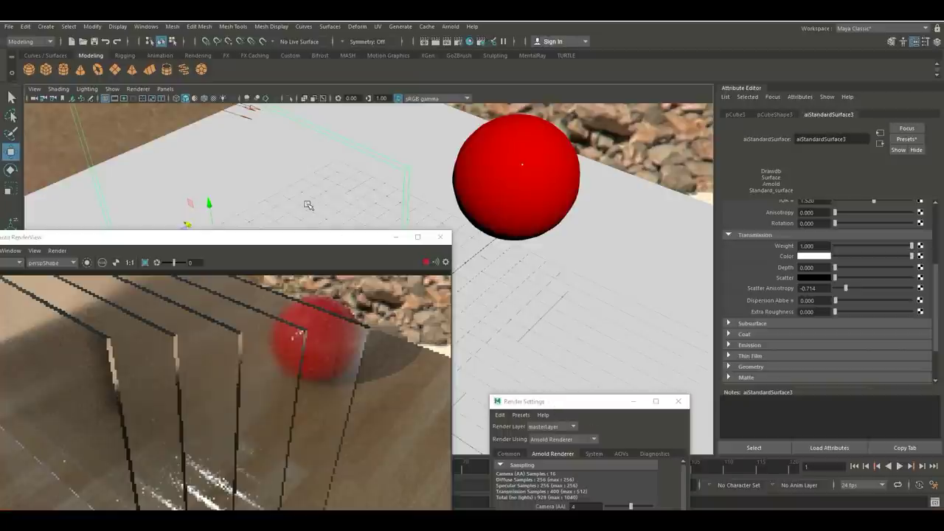
left_click_drag(295, 237, 300, 141)
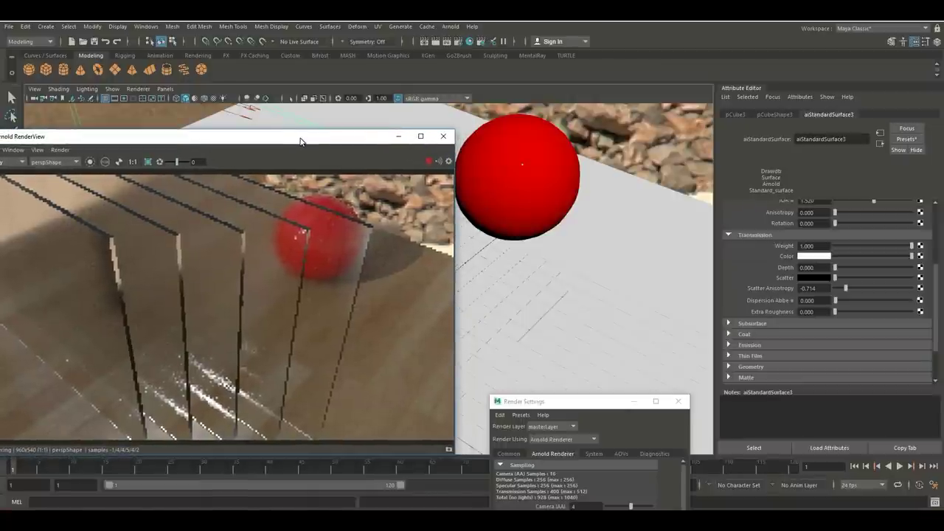